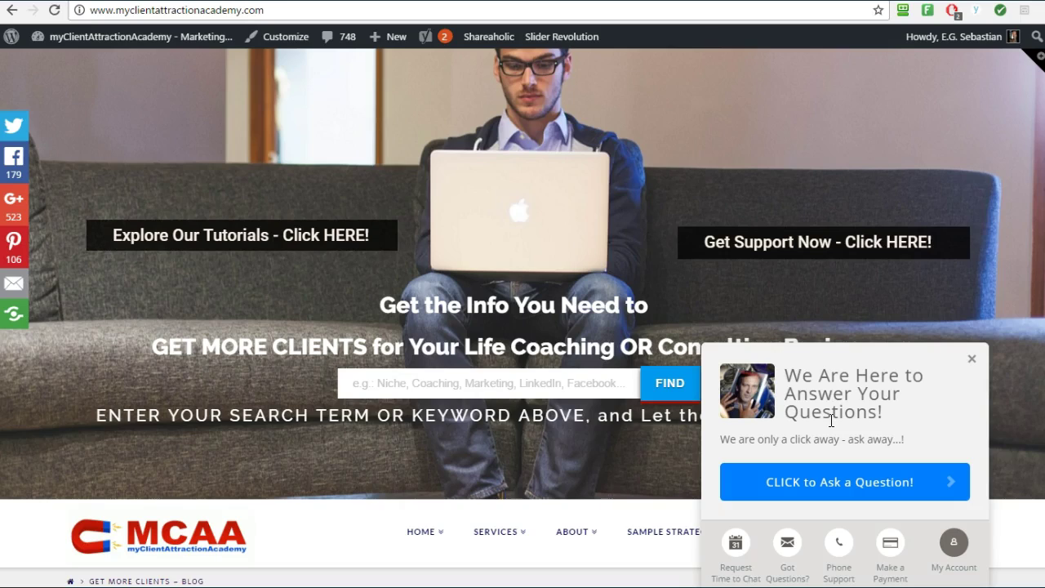
# Dismiss the website's support pop-up and the calendar reminder, closing the calendar window.
pyautogui.click(842, 393)
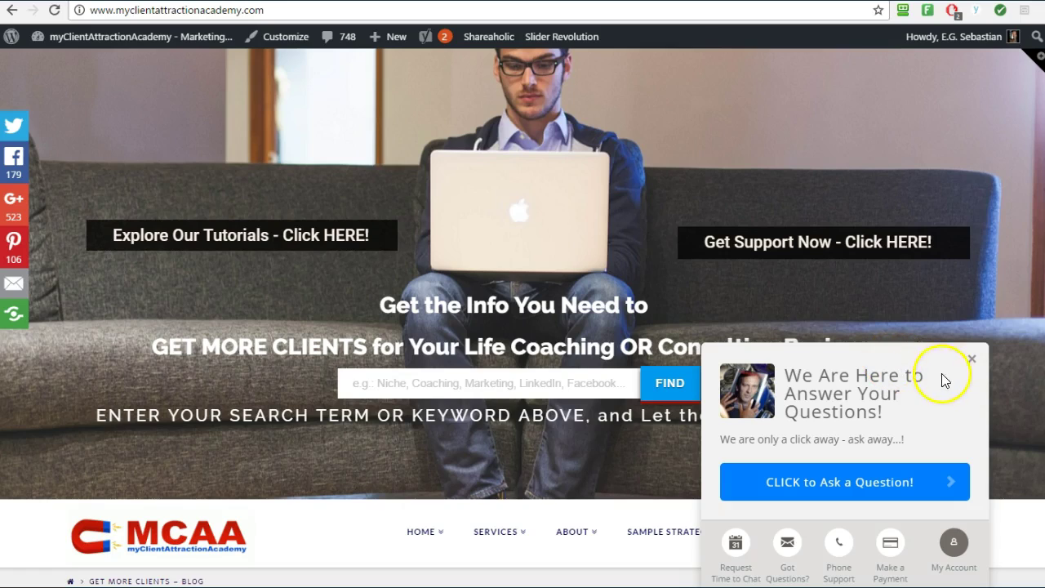
pyautogui.click(973, 359)
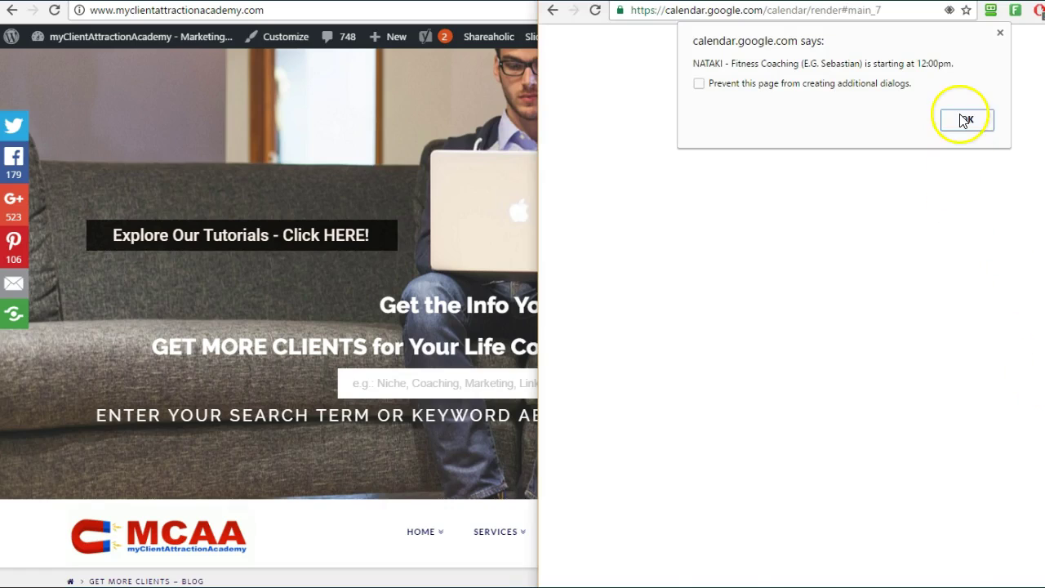
pyautogui.click(966, 120)
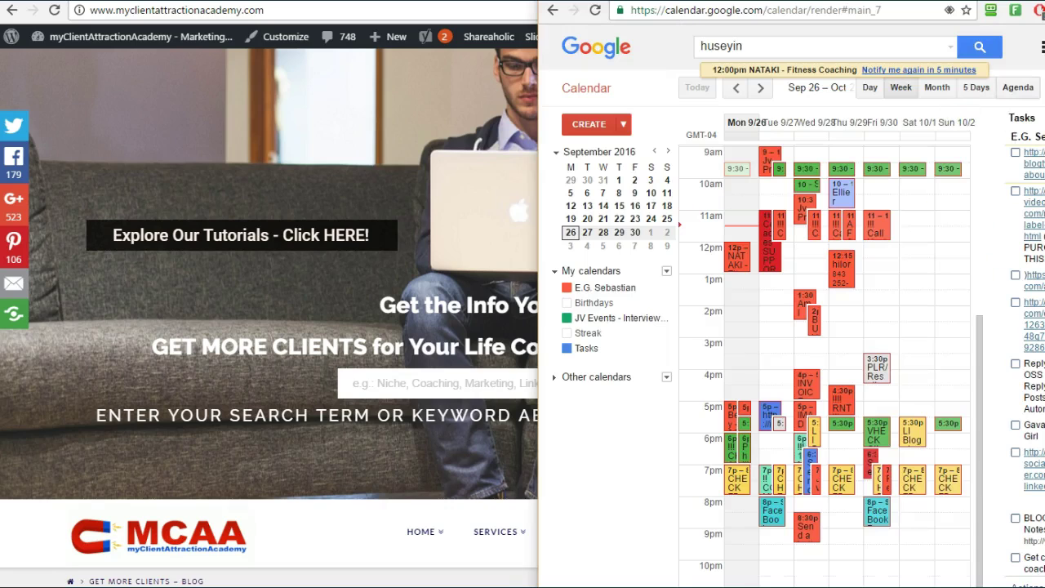
pyautogui.hotkey('ctrl', 'w')
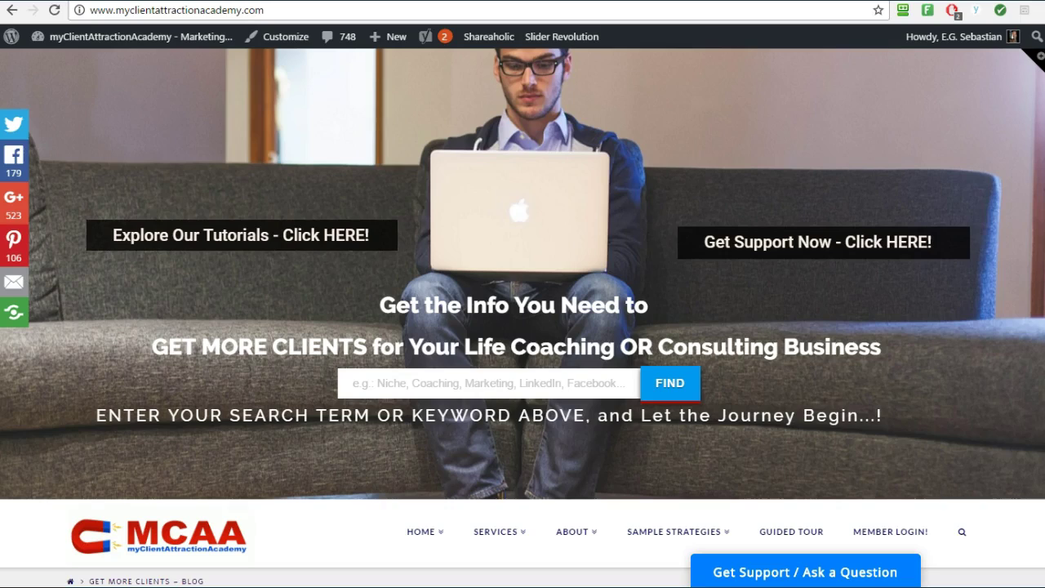
# Switch to the vCita dashboard and highlight the vcita.com domain in its web address.
pyautogui.moveTo(516, 546)
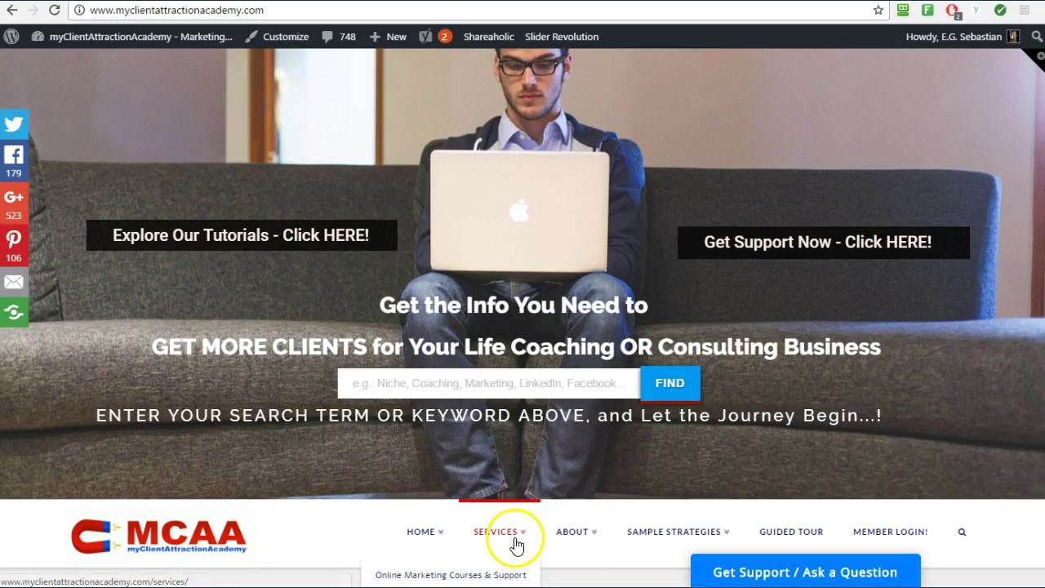
pyautogui.click(498, 573)
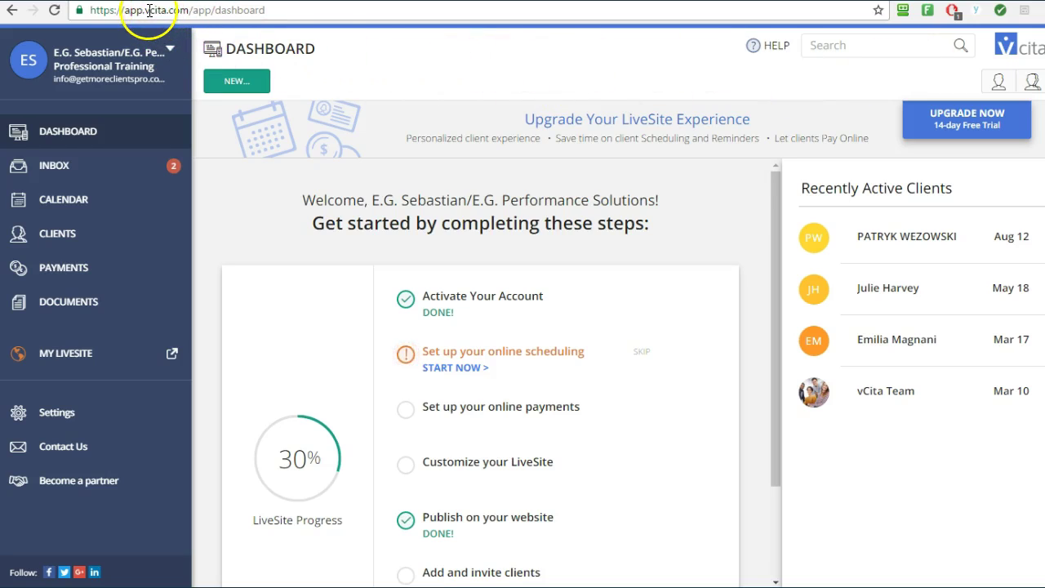
pyautogui.moveTo(145, 10); pyautogui.dragTo(189, 11)
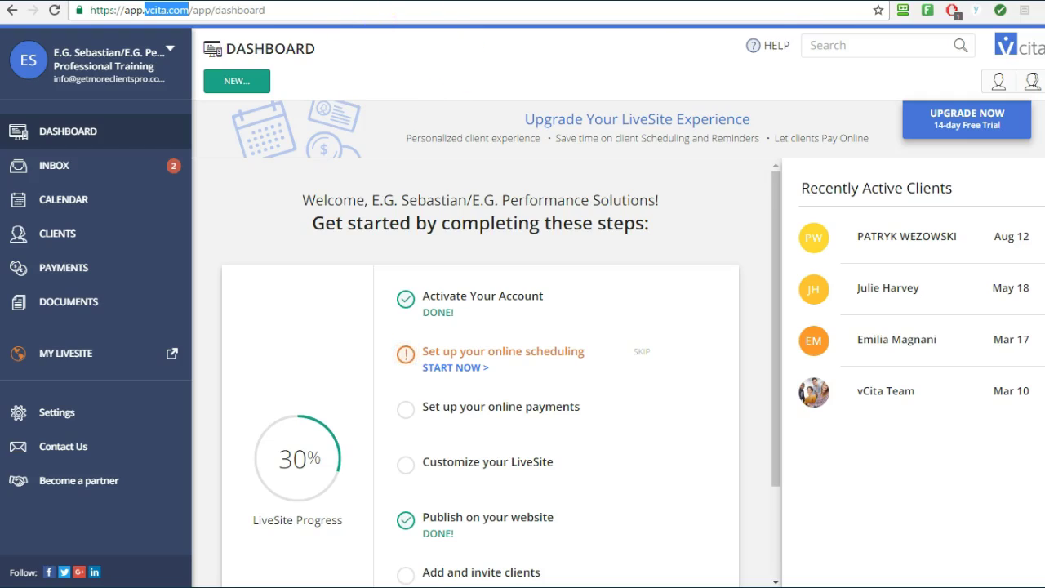
# Return to the MCAA website and open the One-on-One Coaching service page at its intake form.
pyautogui.click(87, 7)
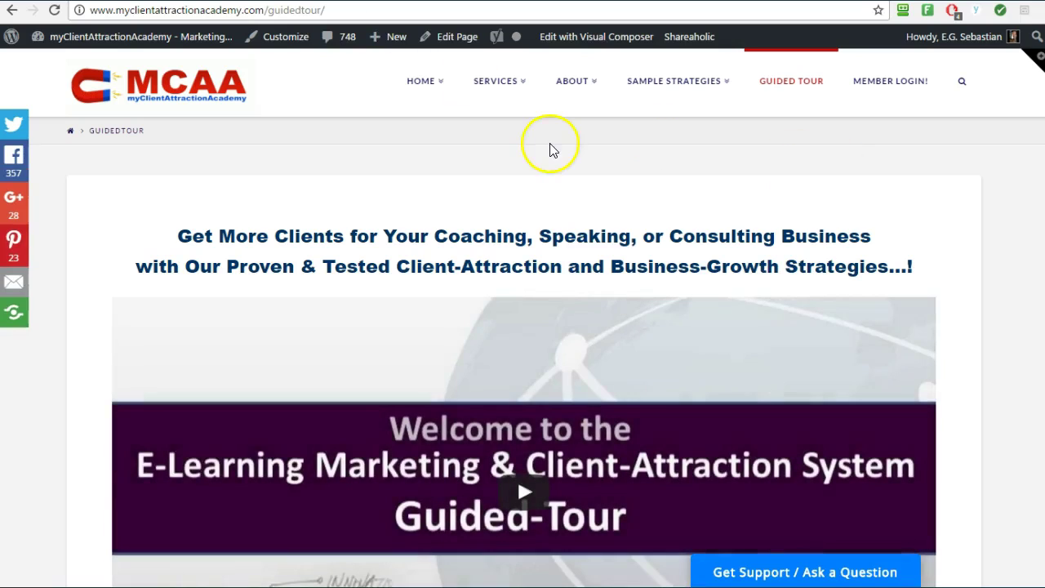
pyautogui.moveTo(506, 91)
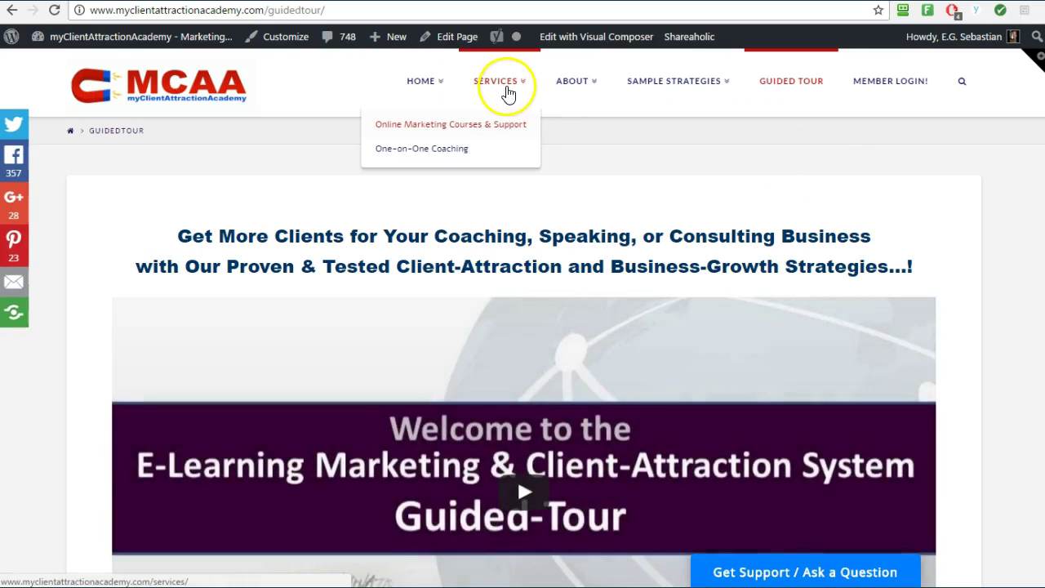
pyautogui.click(450, 148)
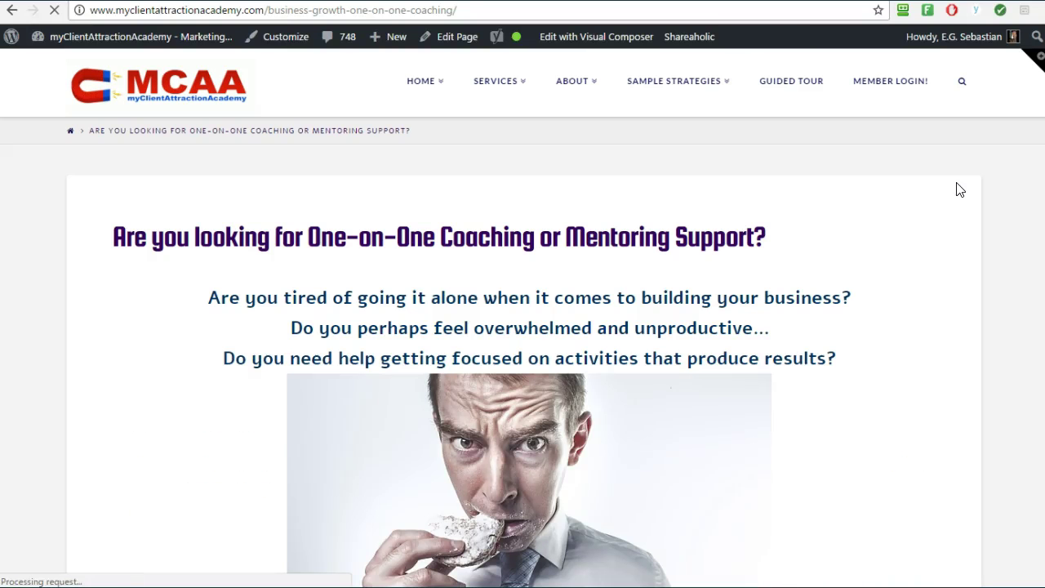
pyautogui.click(977, 195)
pyautogui.scroll(-10, 978, 196)
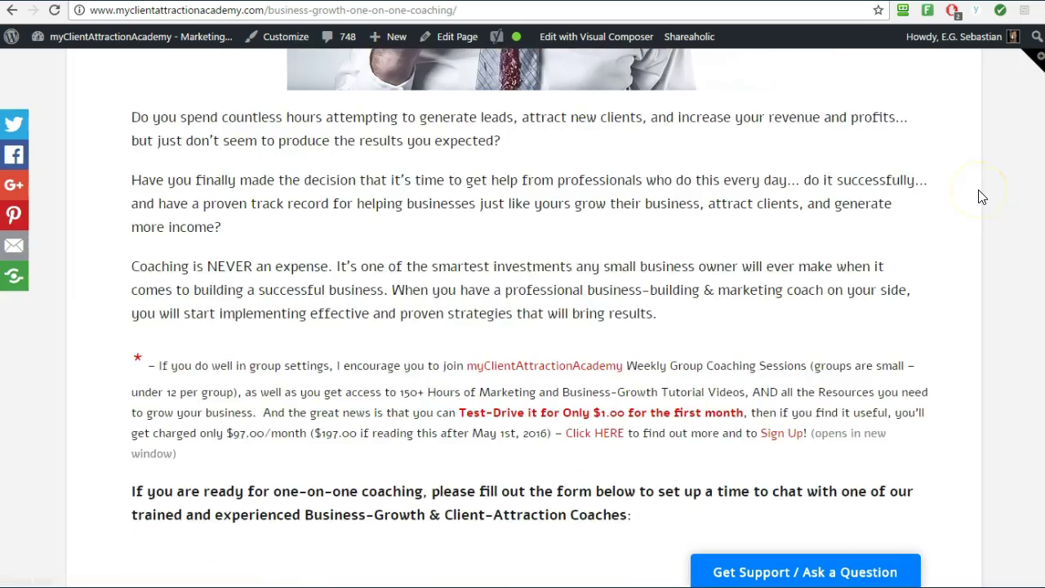
pyautogui.scroll(-2, 981, 200)
pyautogui.click(645, 263)
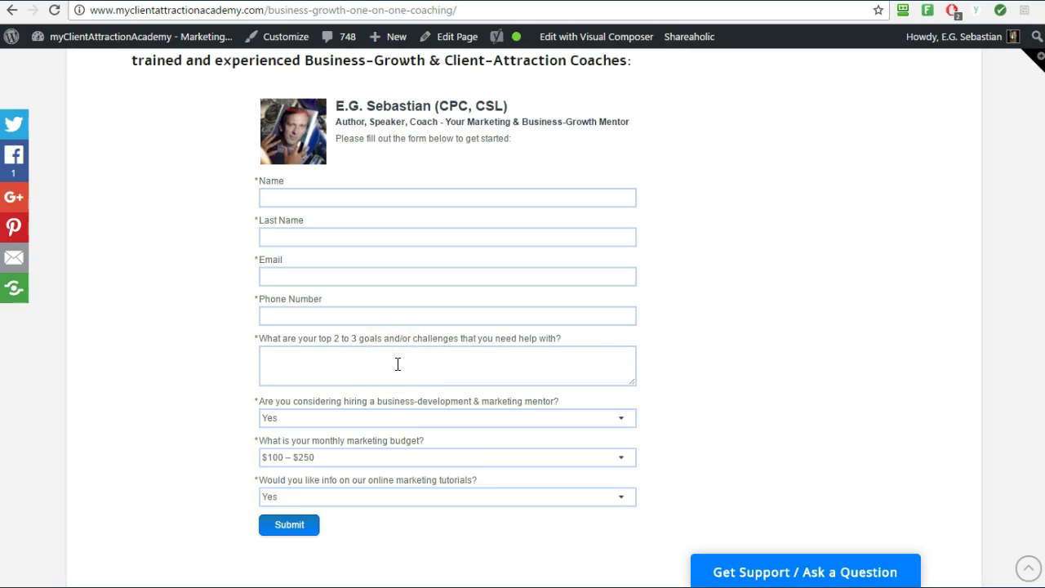
# Answer the form's mentor question with No, the monthly budget with $100 – $250 and the tutorials question with Yes.
pyautogui.scroll(-1, 702, 355)
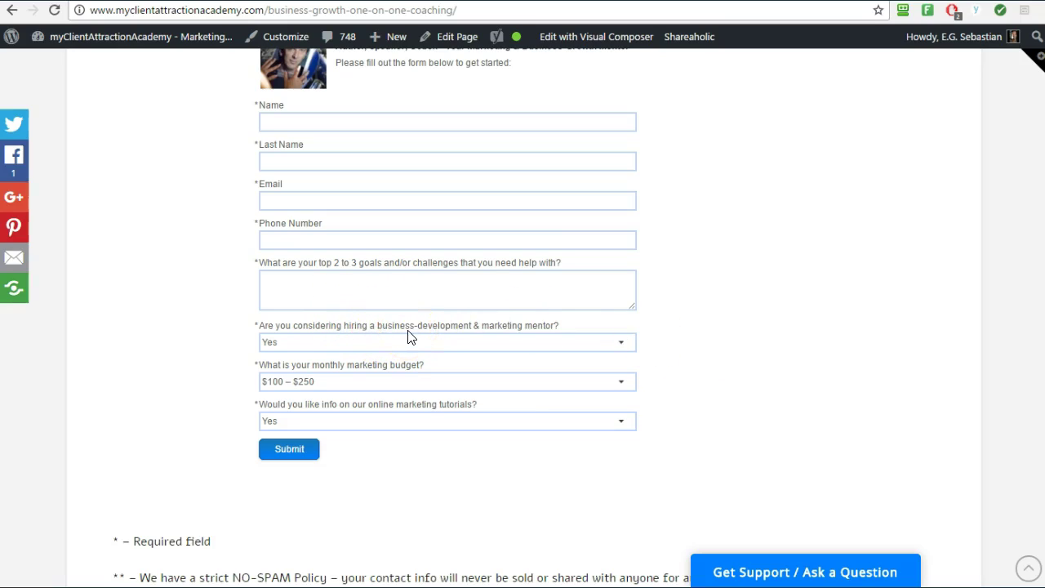
pyautogui.click(450, 343)
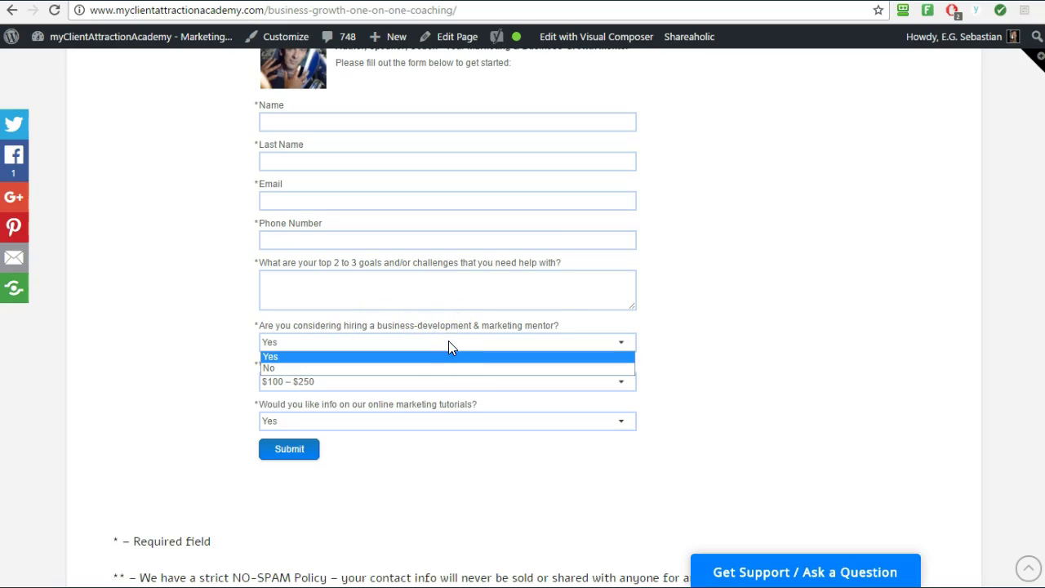
pyautogui.click(444, 368)
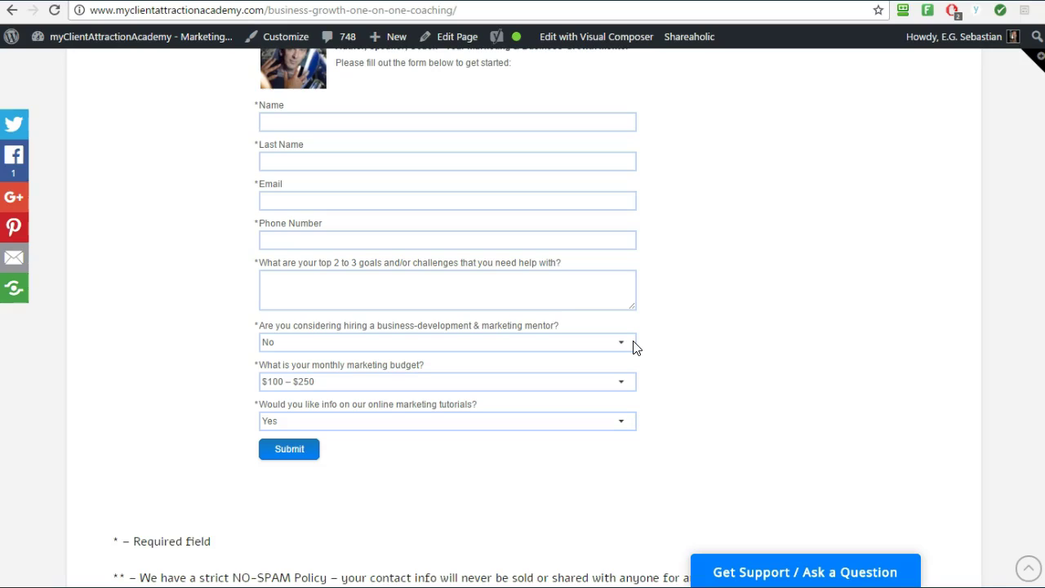
pyautogui.click(632, 381)
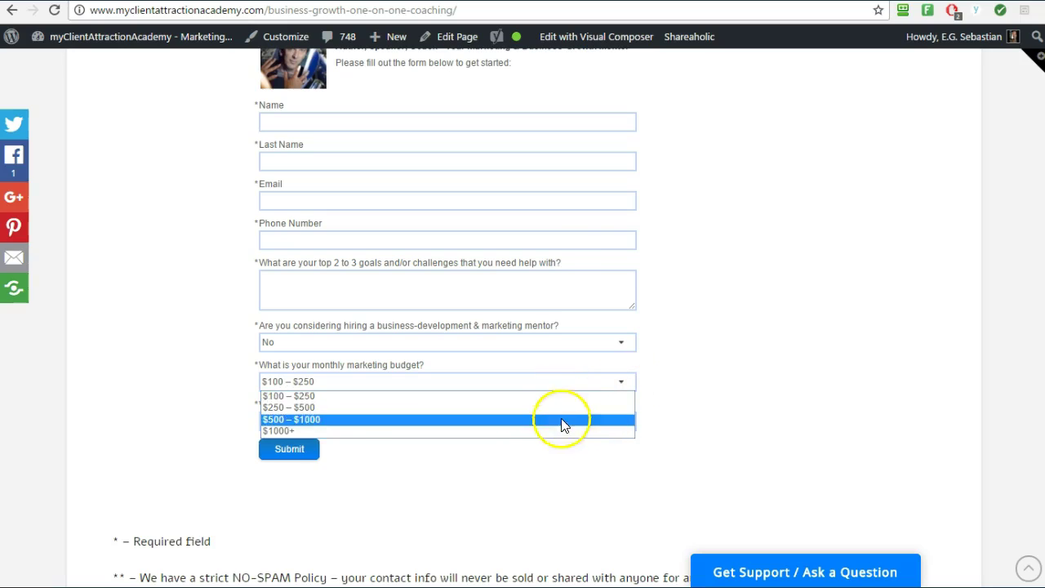
pyautogui.click(408, 401)
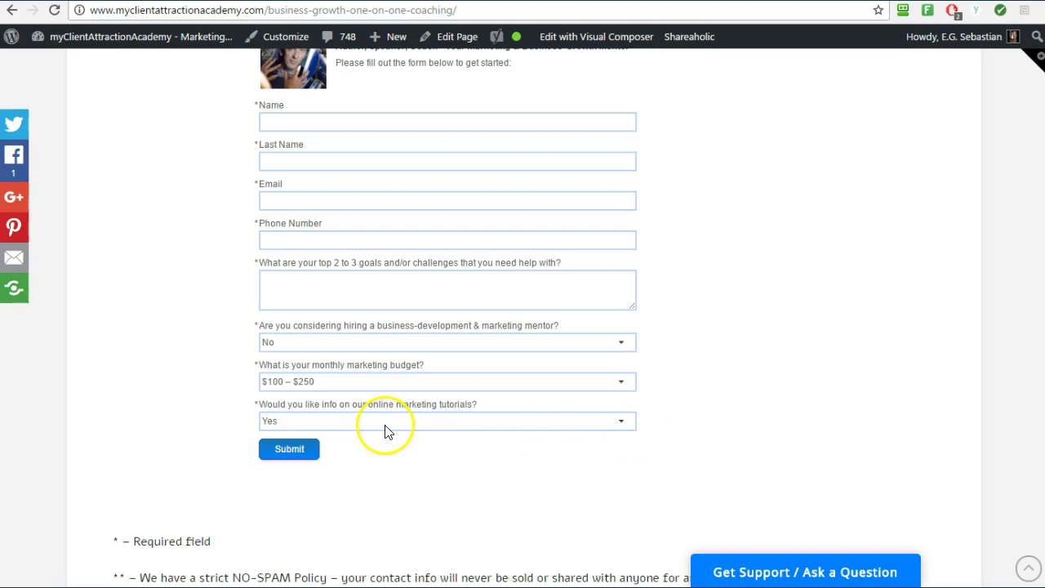
pyautogui.click(451, 424)
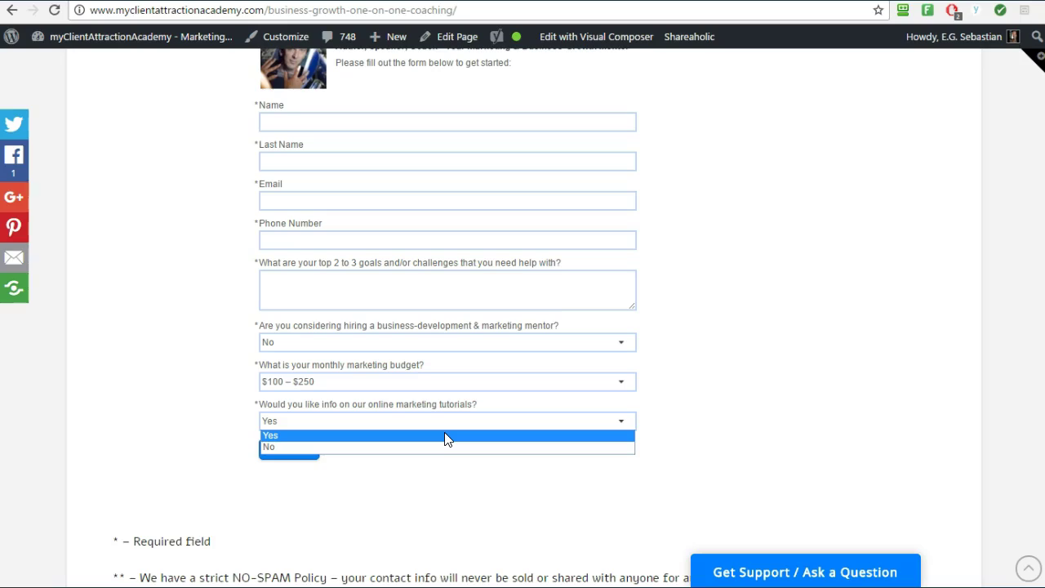
pyautogui.click(445, 437)
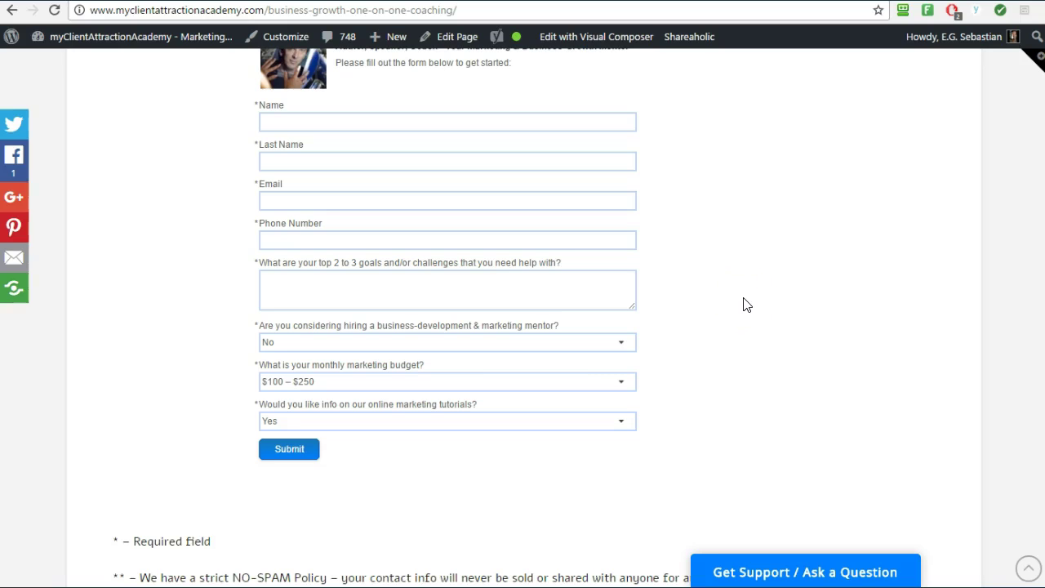
# Compare the layout of the coaching page with the Contact Us page's embedded form and Recent Posts sidebar.
pyautogui.scroll(5, 755, 315)
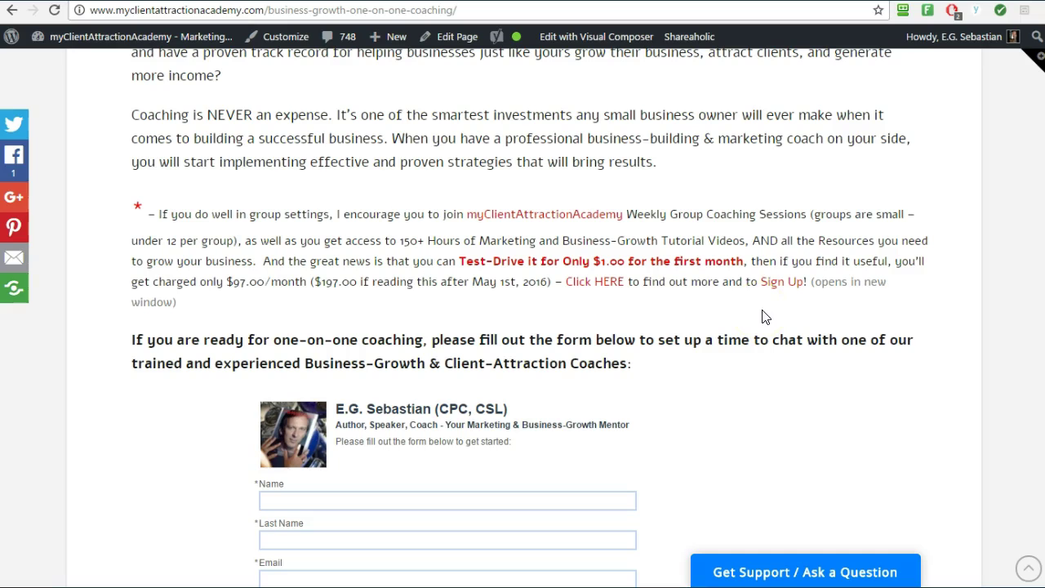
pyautogui.scroll(5, 833, 338)
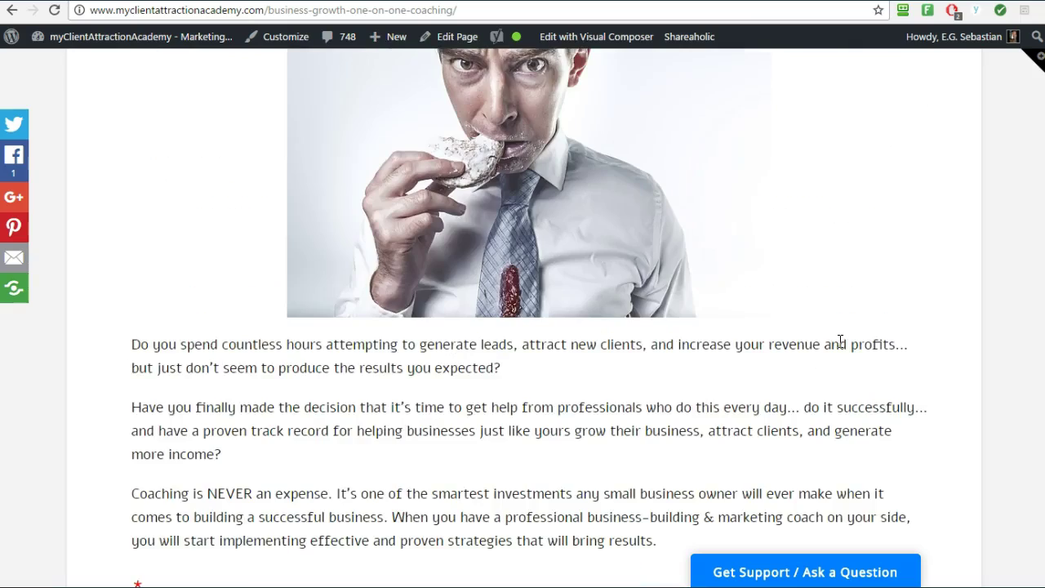
pyautogui.scroll(5, 840, 342)
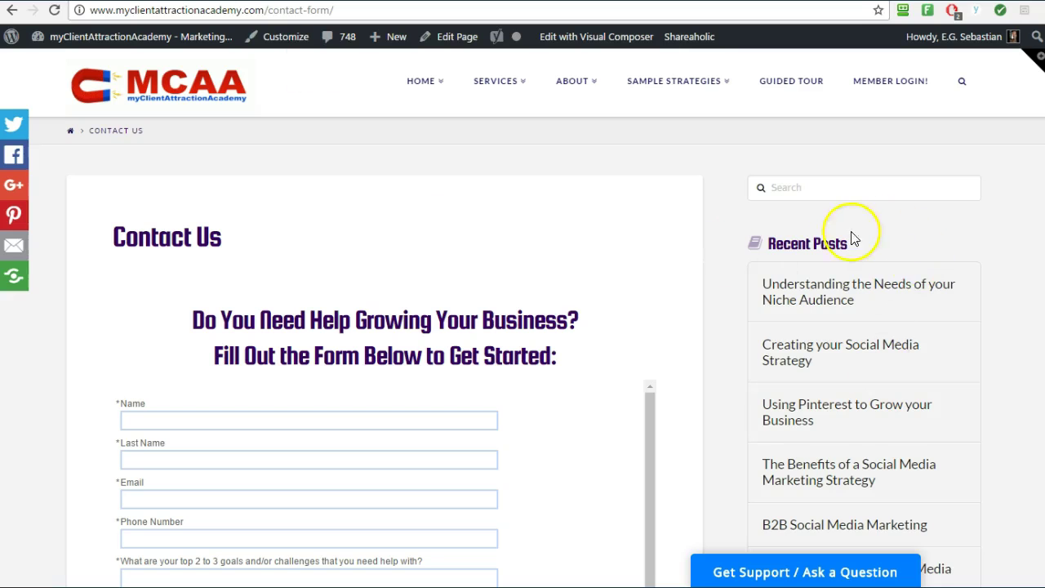
pyautogui.scroll(-2, 964, 310)
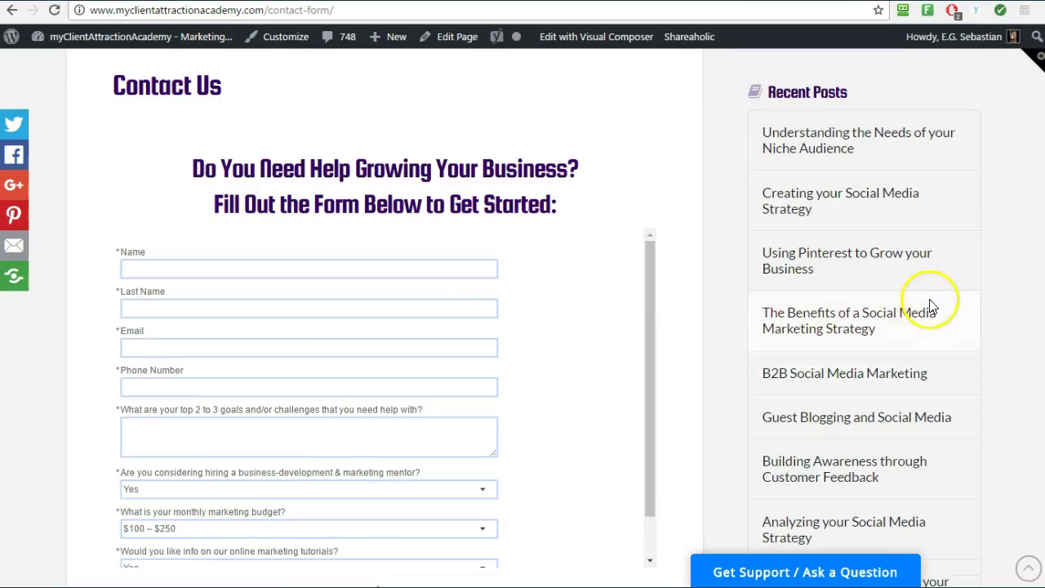
pyautogui.scroll(2, 926, 278)
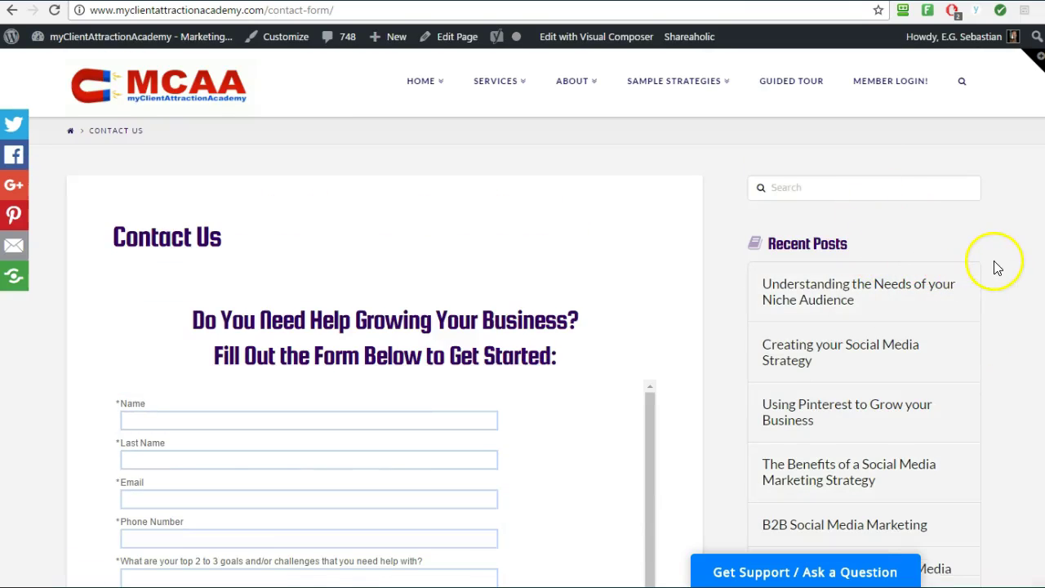
pyautogui.scroll(-1, 996, 269)
pyautogui.scroll(-1, 997, 269)
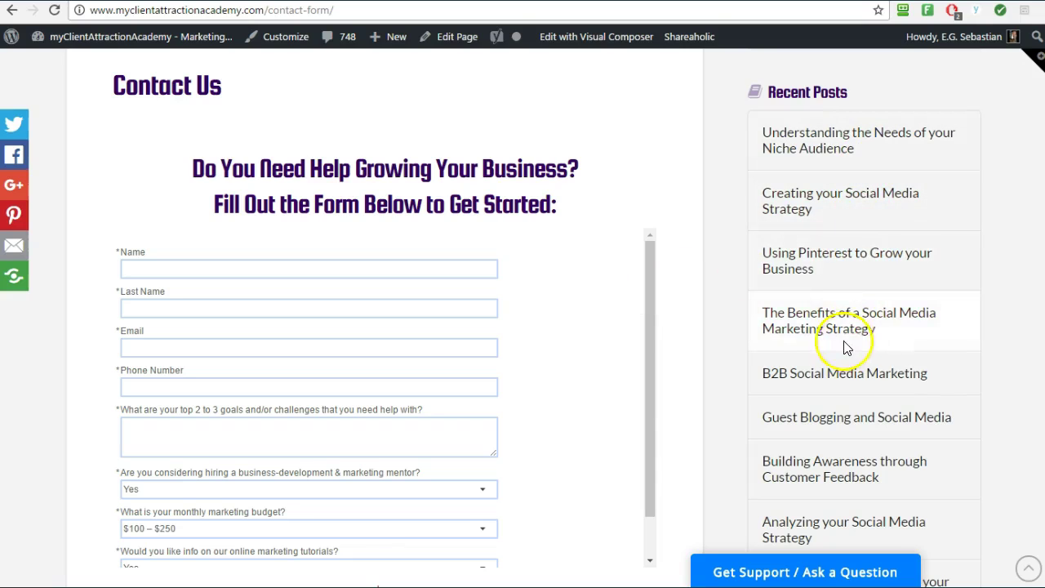
pyautogui.scroll(-2, 849, 367)
pyautogui.scroll(4, 849, 368)
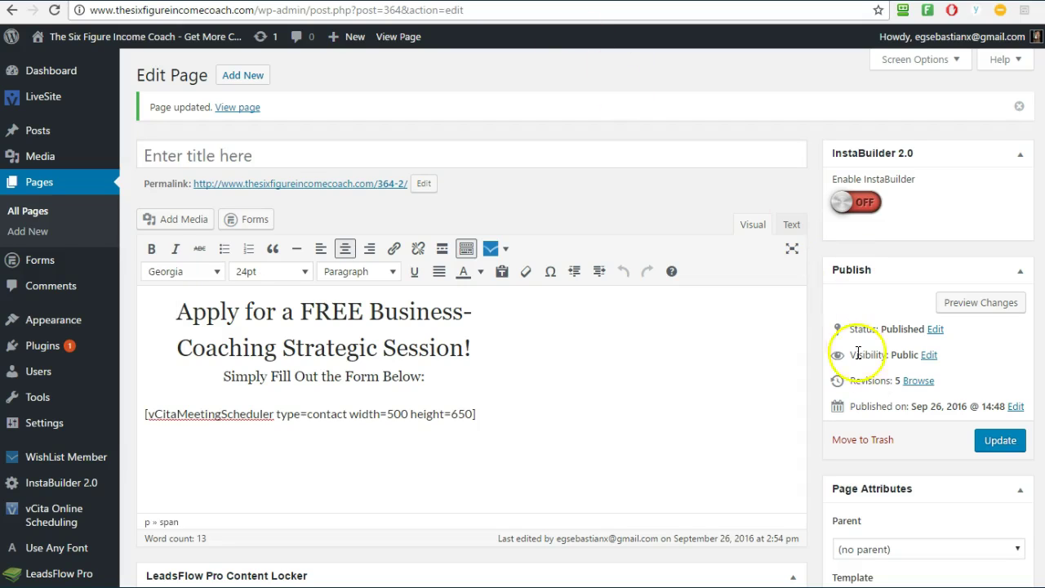
pyautogui.scroll(-2, 951, 384)
pyautogui.scroll(2, 527, 163)
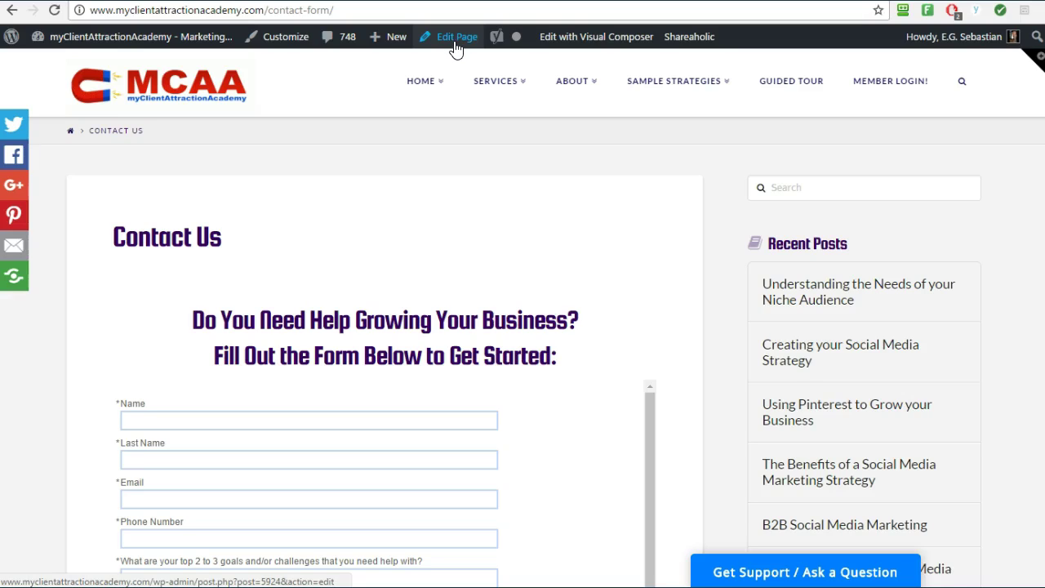
# In the Six Figure Income Coach page editor, set the page template to Full Width Page.
pyautogui.click(456, 49)
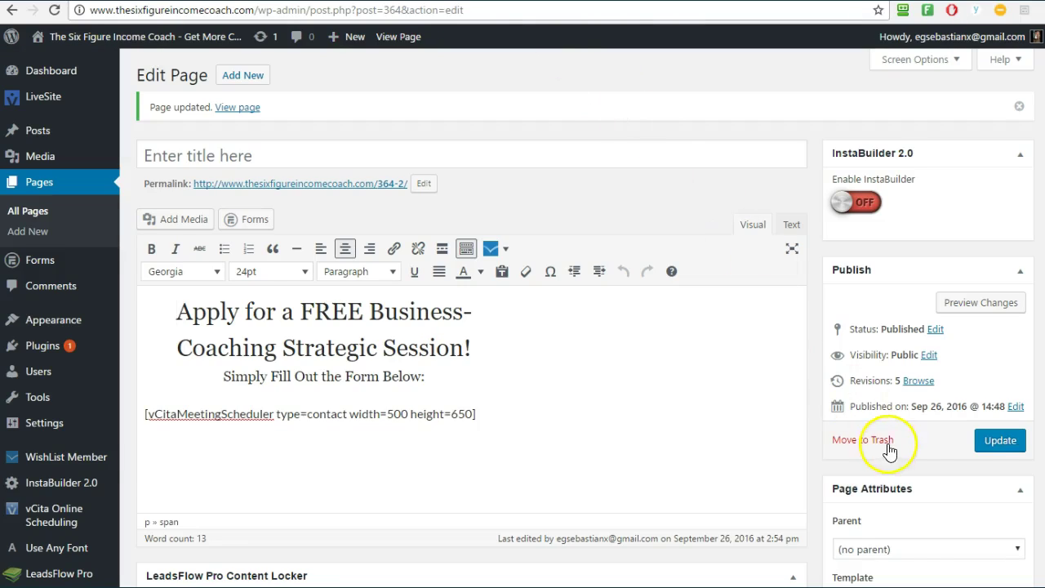
pyautogui.scroll(-2, 964, 476)
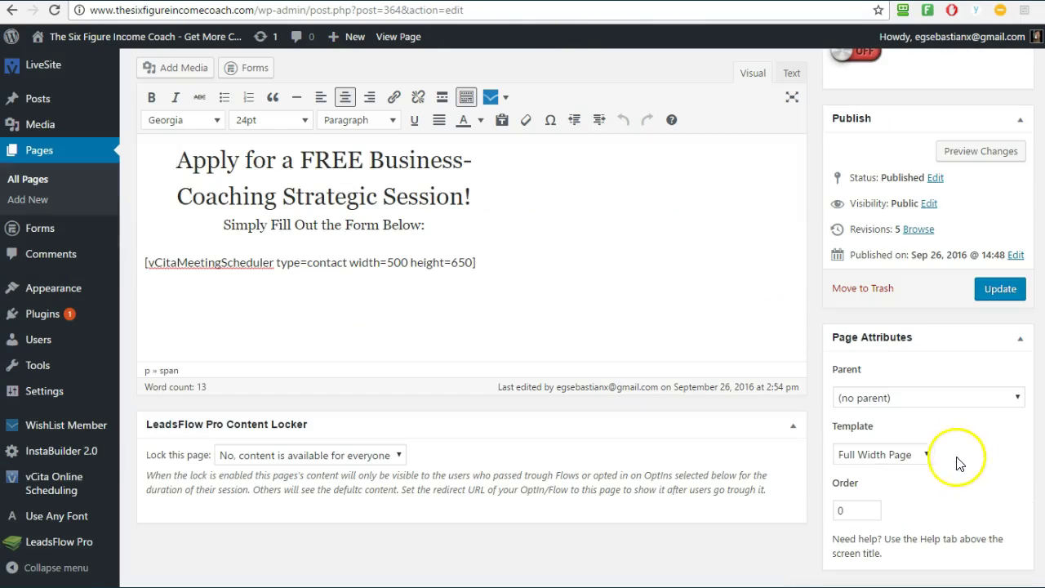
pyautogui.click(925, 462)
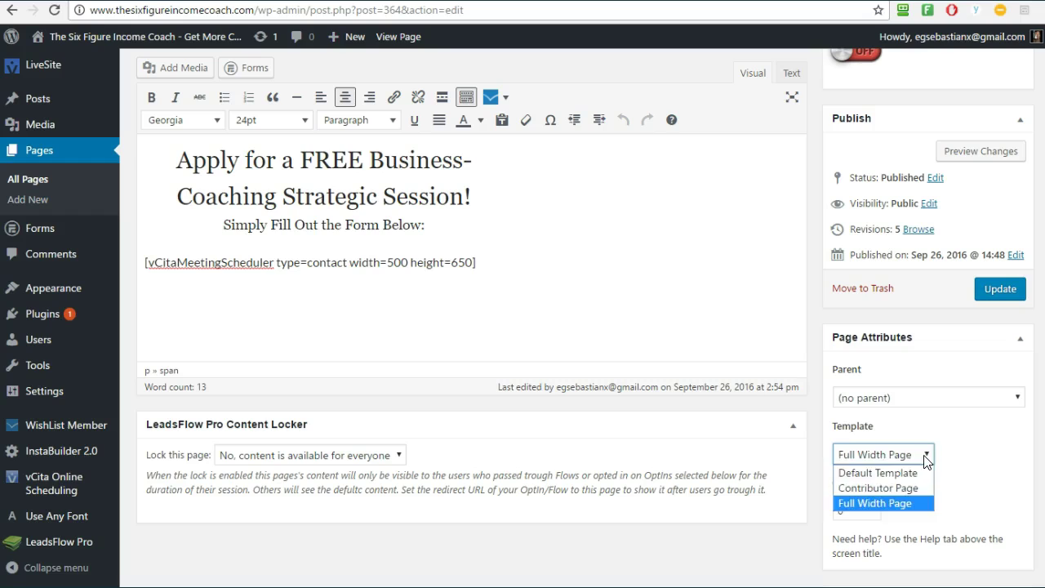
pyautogui.click(925, 455)
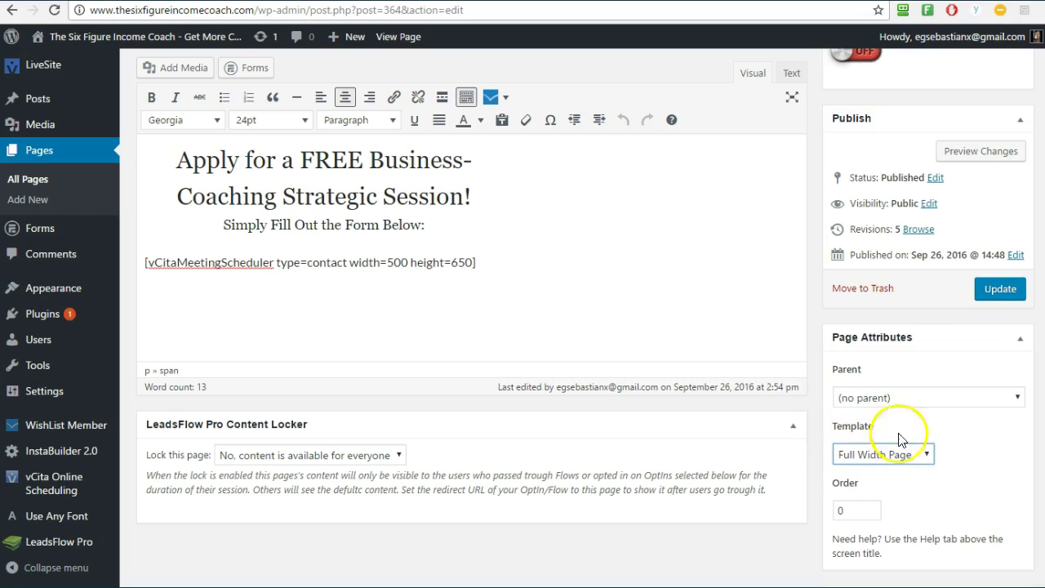
pyautogui.click(928, 455)
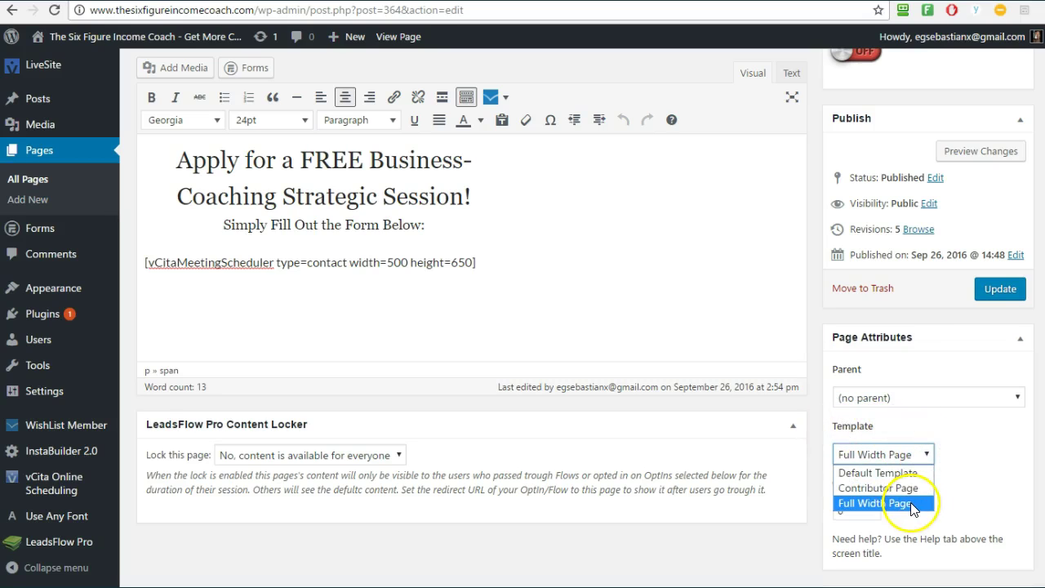
pyautogui.click(926, 457)
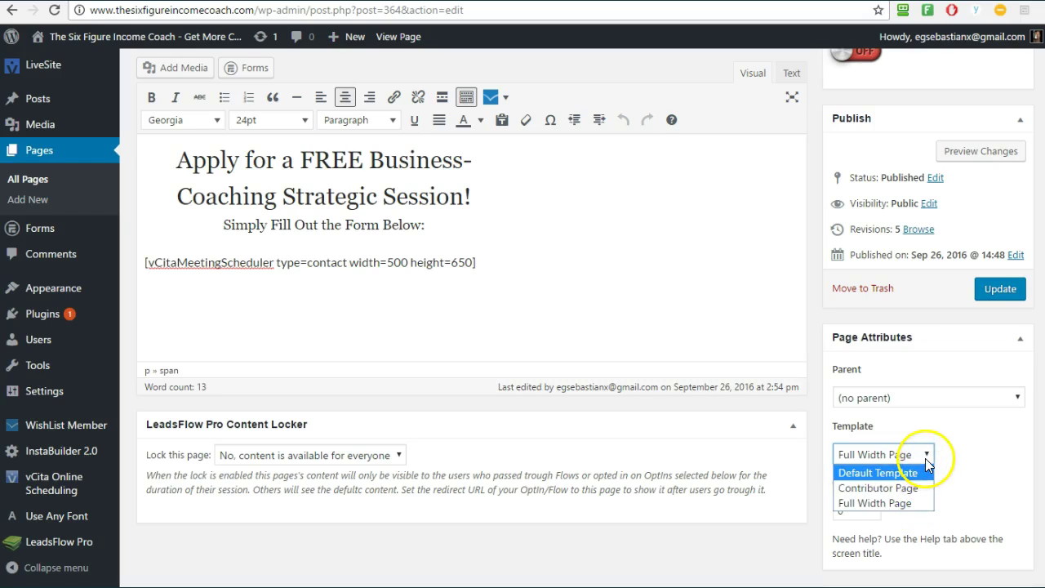
pyautogui.click(926, 504)
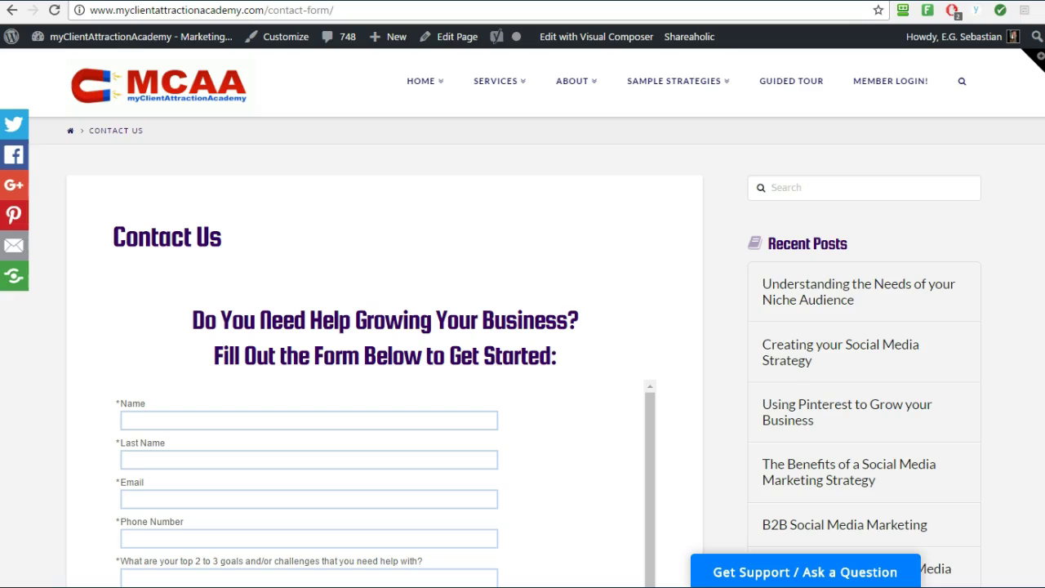
pyautogui.scroll(-1, 543, 225)
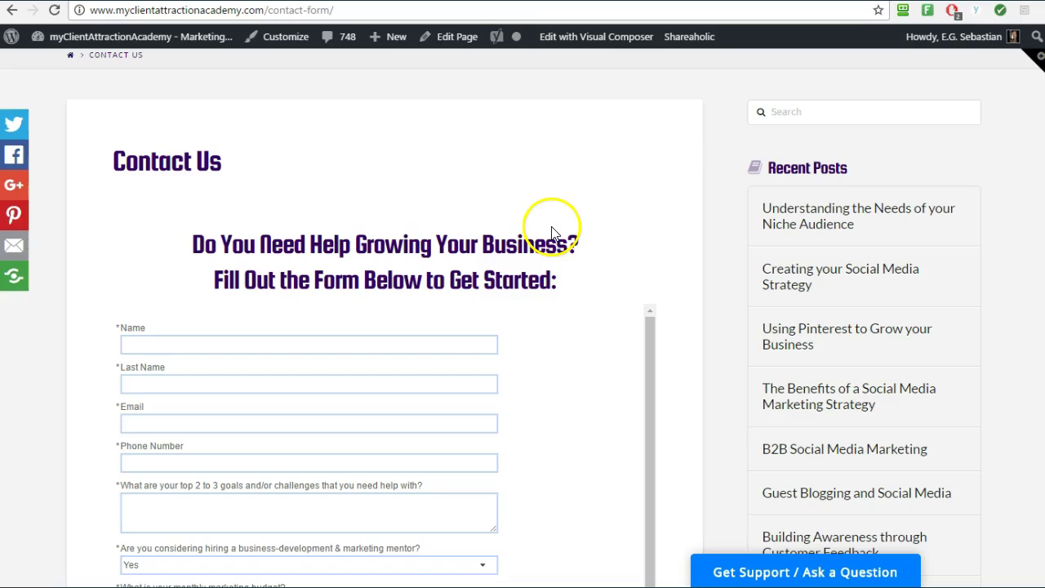
pyautogui.scroll(1, 548, 232)
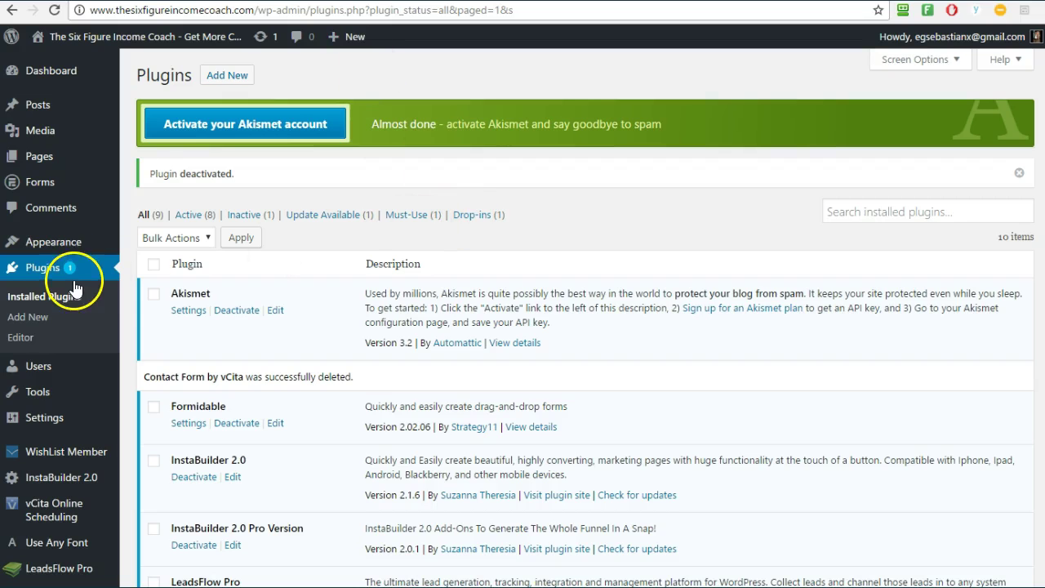
# Shorten the Six Figure Income Coach admin address to its wp-admin login URL and highlight the wp-admin part, without loading it.
pyautogui.moveTo(102, 49)
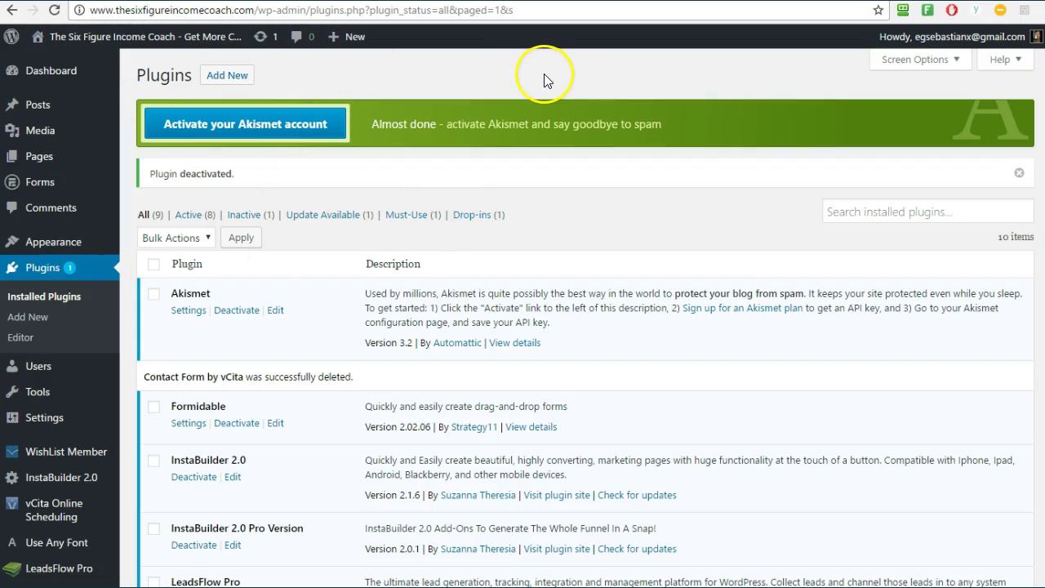
pyautogui.moveTo(513, 9); pyautogui.dragTo(314, 26)
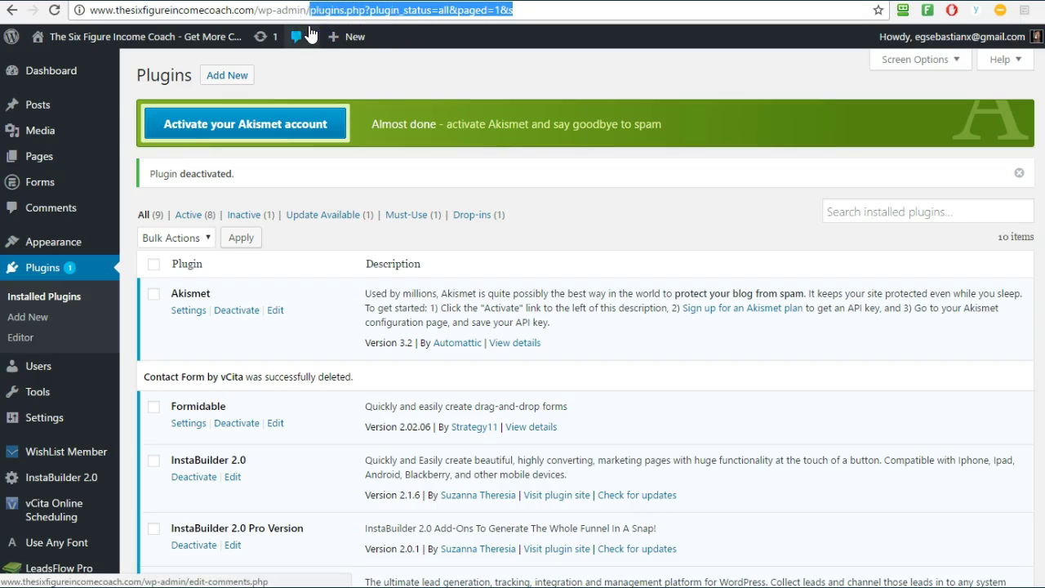
pyautogui.press('BackSpace')
pyautogui.press('BackSpace')
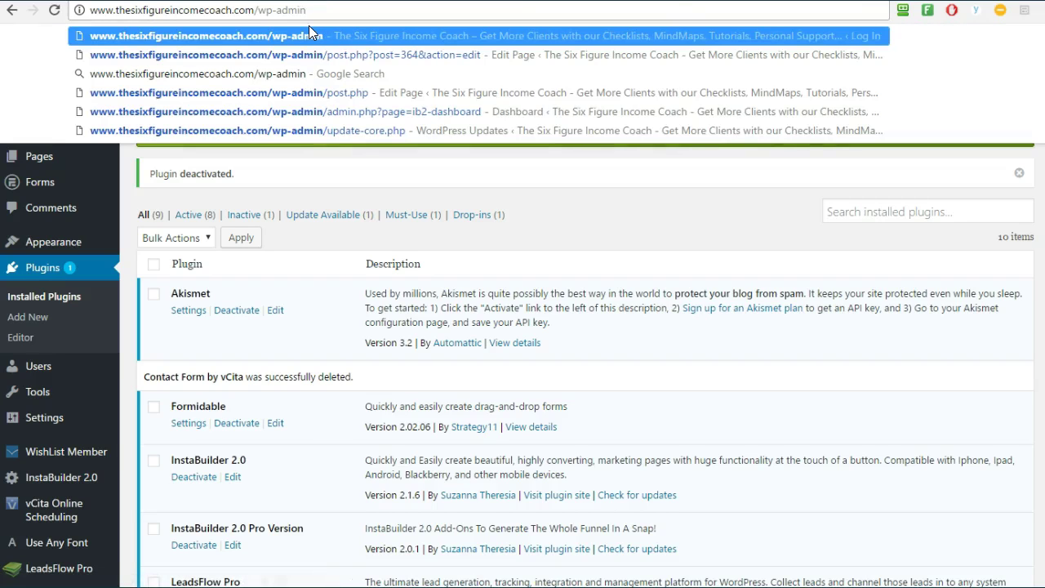
pyautogui.click(263, 10)
pyautogui.moveTo(262, 10); pyautogui.dragTo(306, 10)
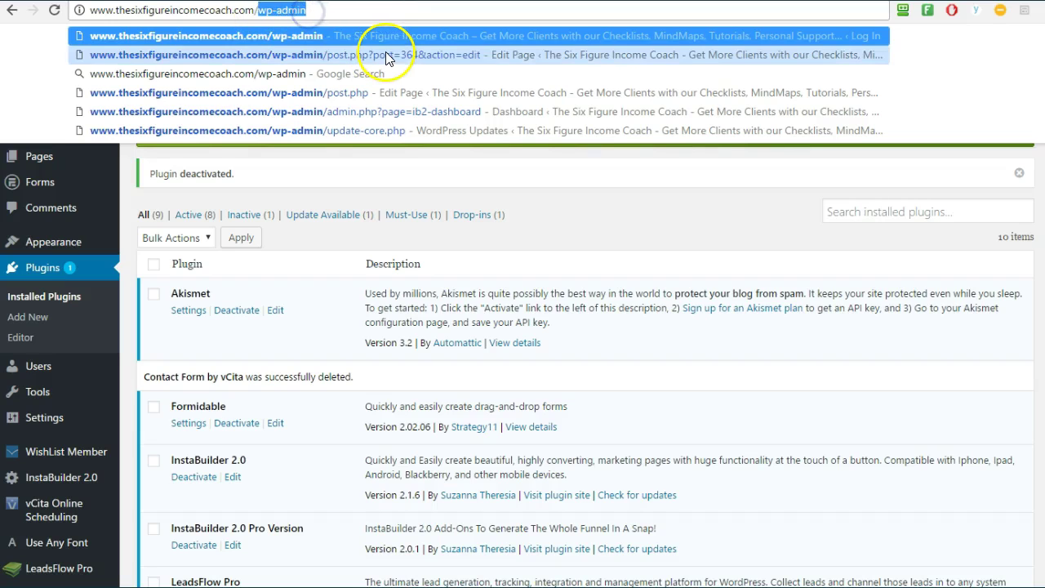
pyautogui.click(381, 10)
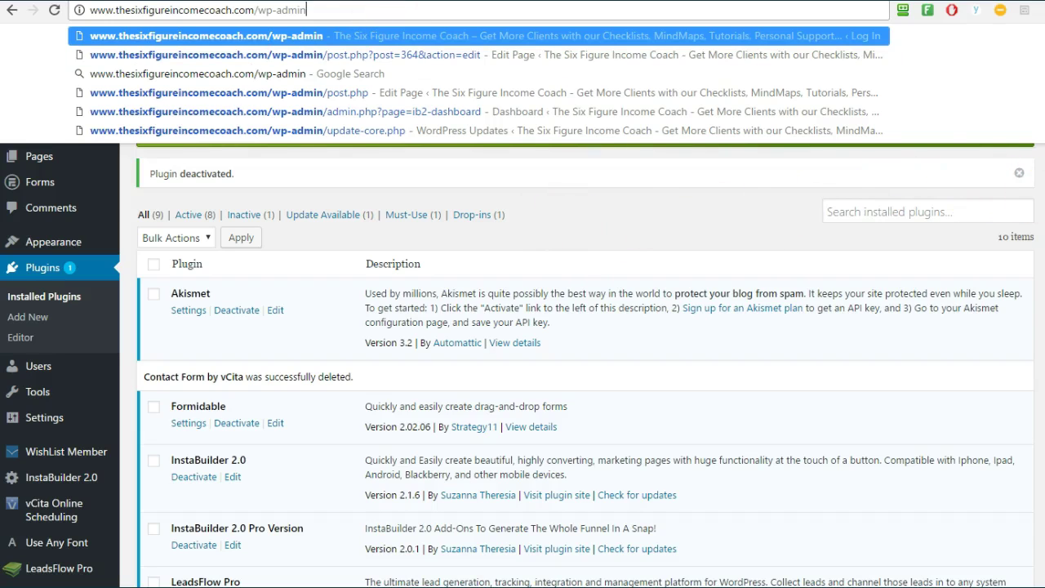
pyautogui.click(1011, 197)
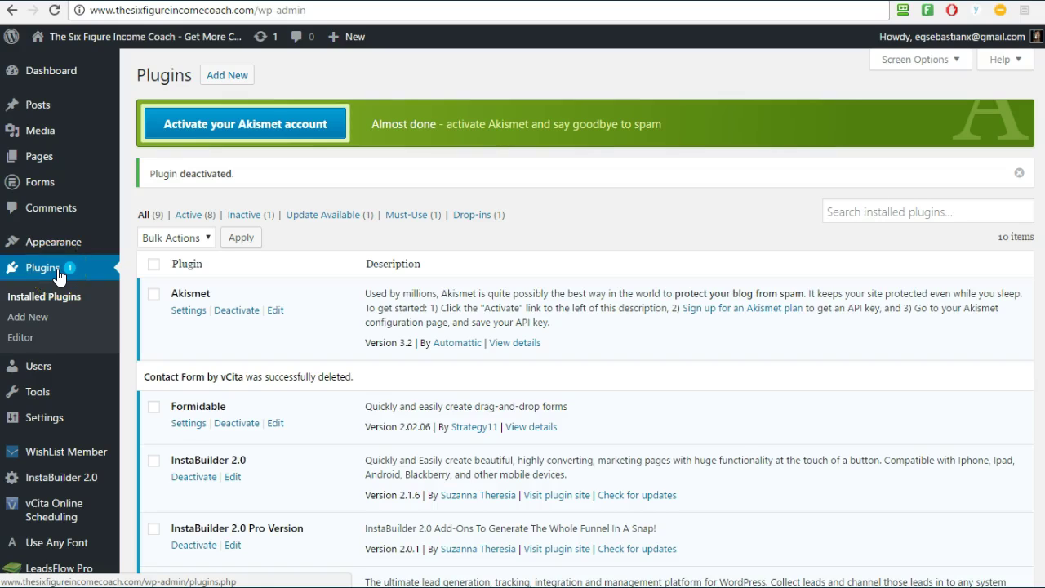
# Open the page for adding new plugins, search for "vcita" and look through the matching plugins.
pyautogui.click(29, 320)
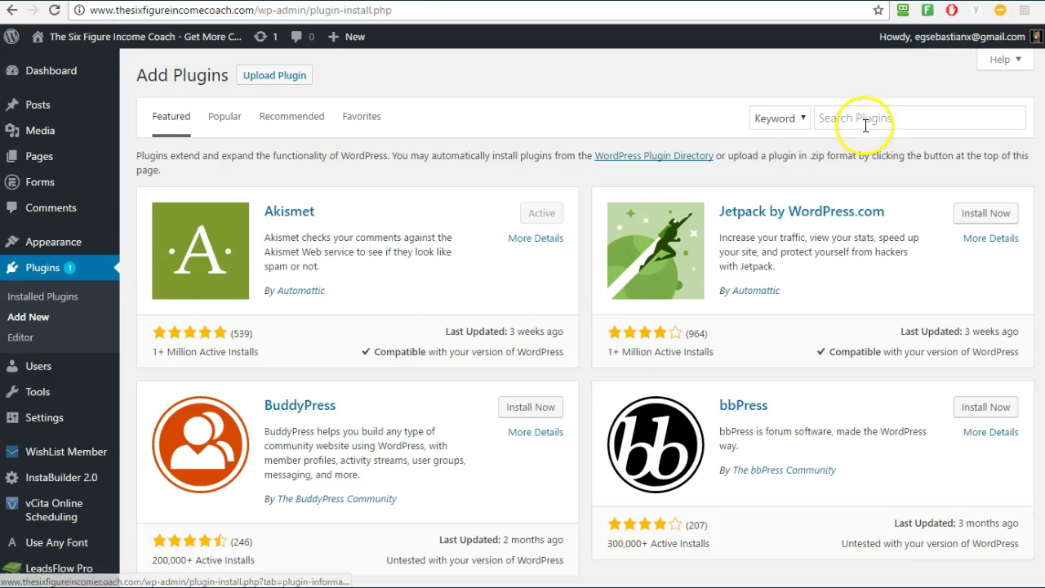
pyautogui.click(866, 122)
pyautogui.write('vc')
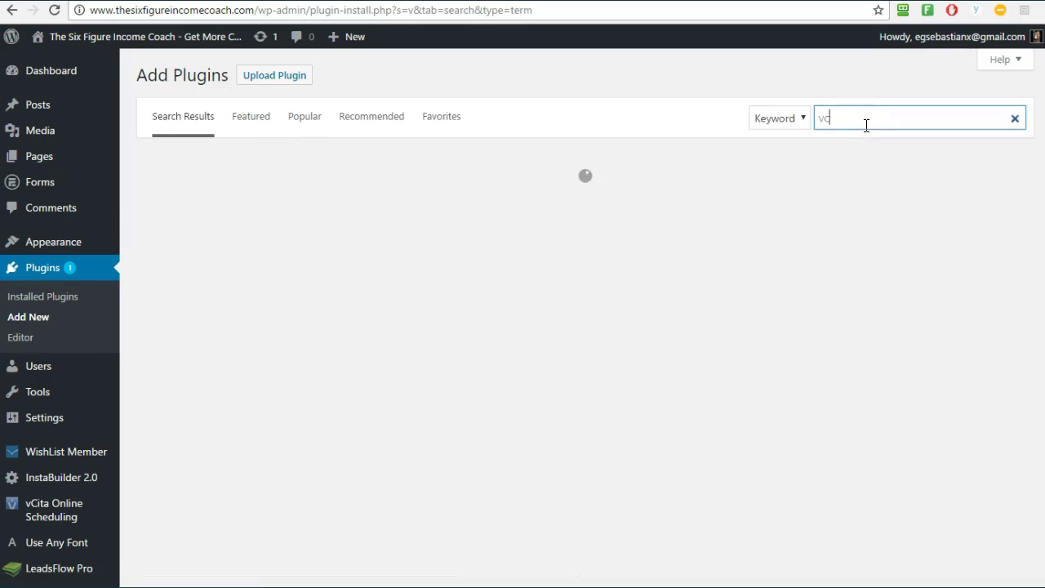
pyautogui.click(849, 135)
pyautogui.click(820, 182)
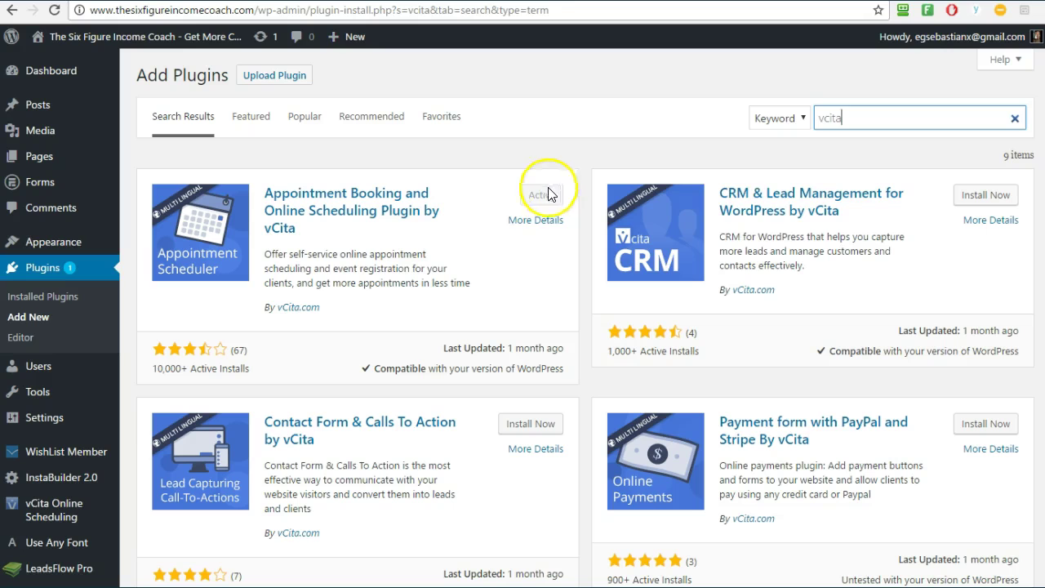
pyautogui.scroll(-4, 70, 367)
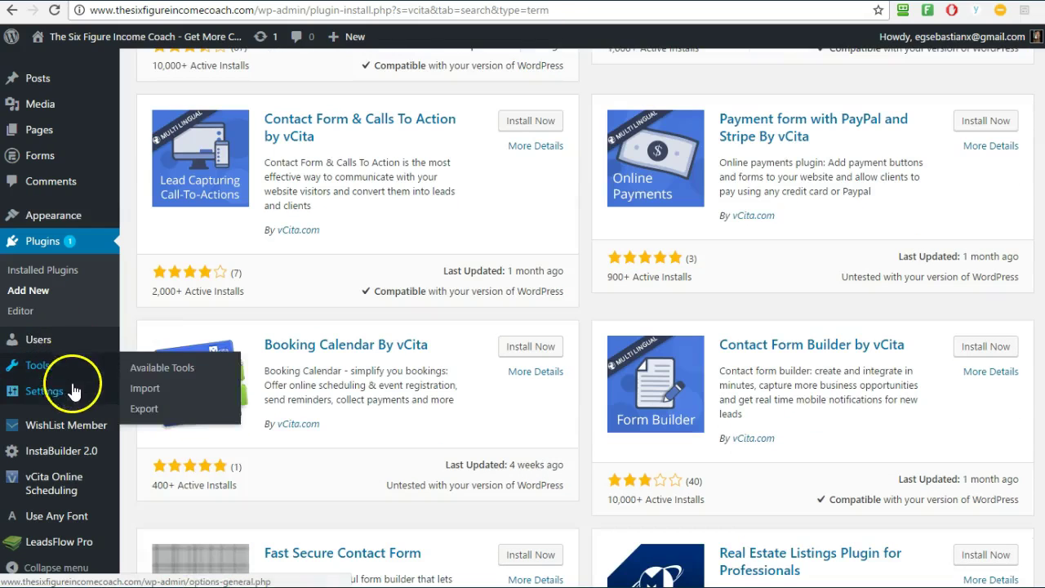
# Open the vCita Online Scheduling settings and start editing the Contact Form widget.
pyautogui.moveTo(70, 482)
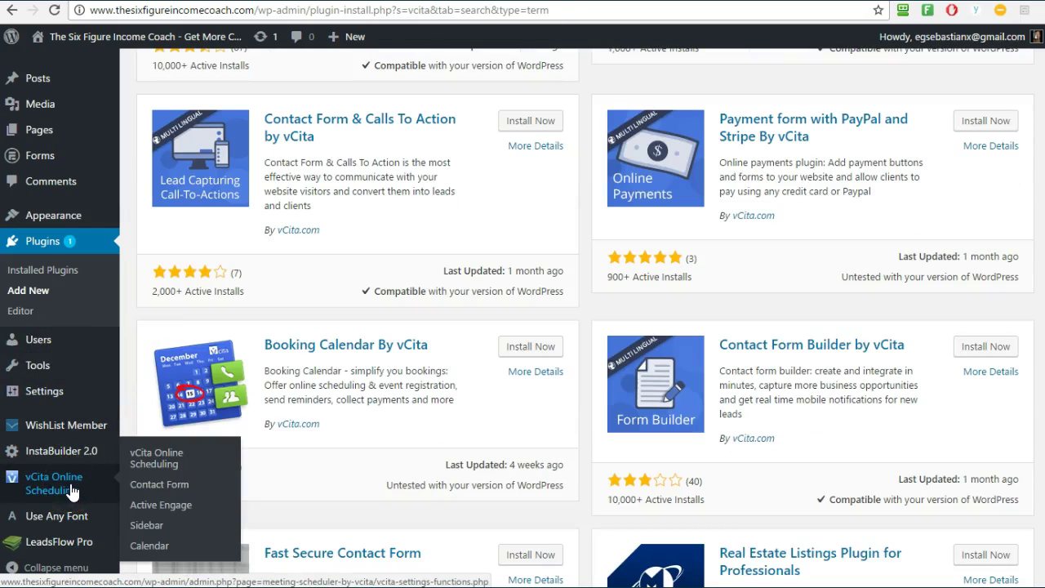
pyautogui.click(70, 483)
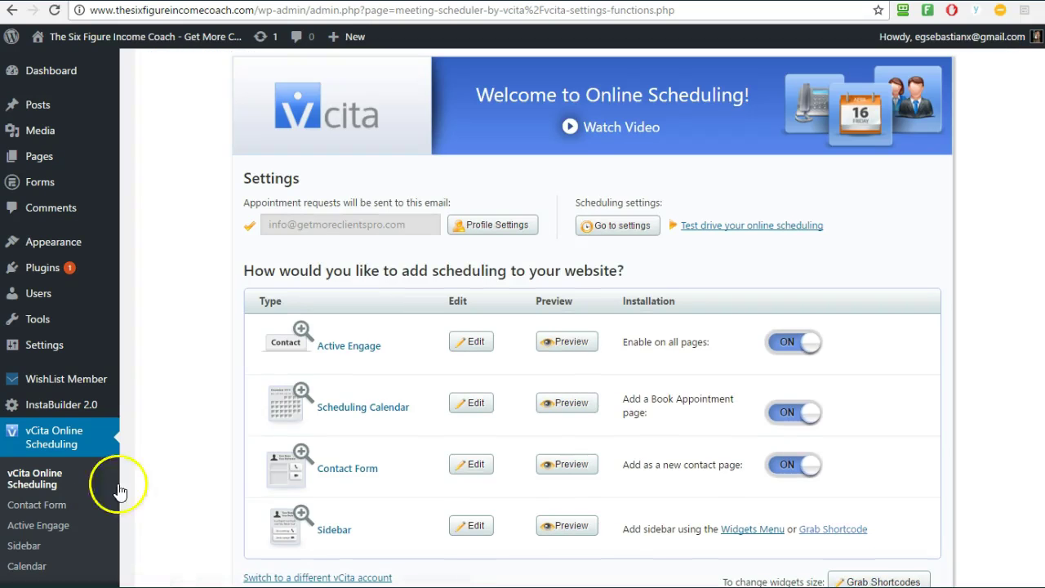
pyautogui.scroll(-1, 206, 425)
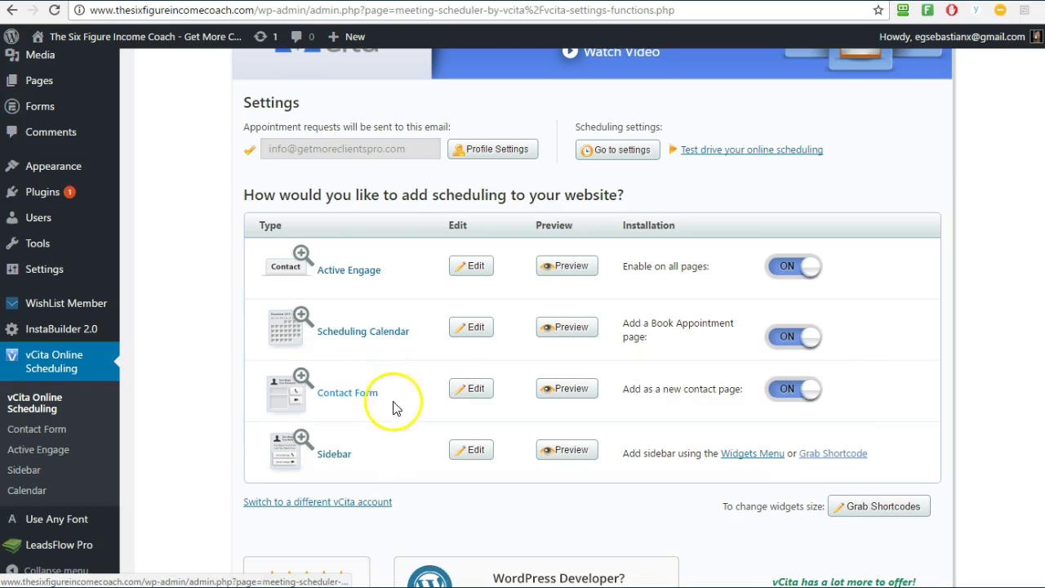
pyautogui.click(477, 392)
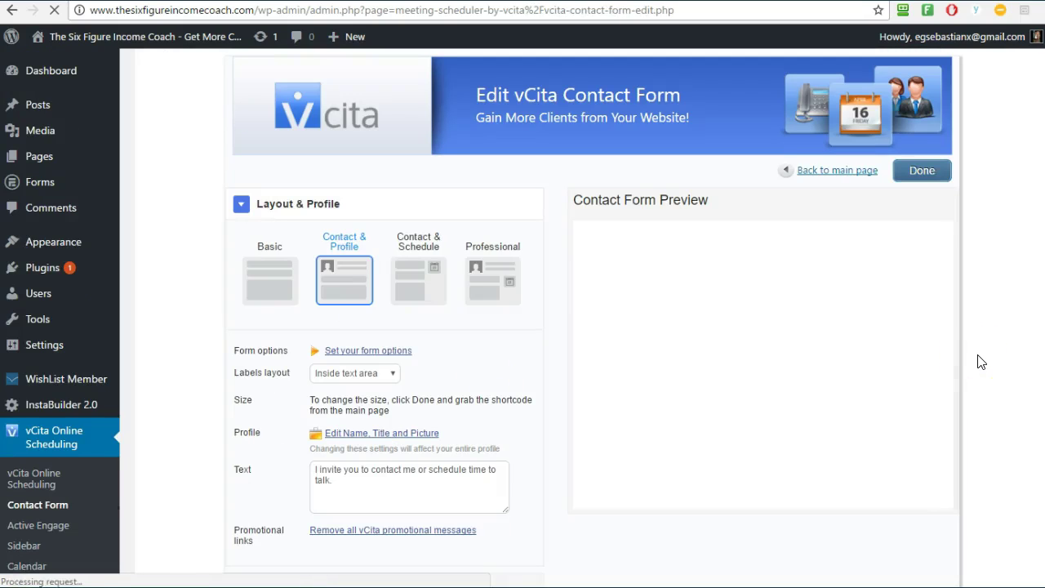
pyautogui.scroll(-2, 957, 369)
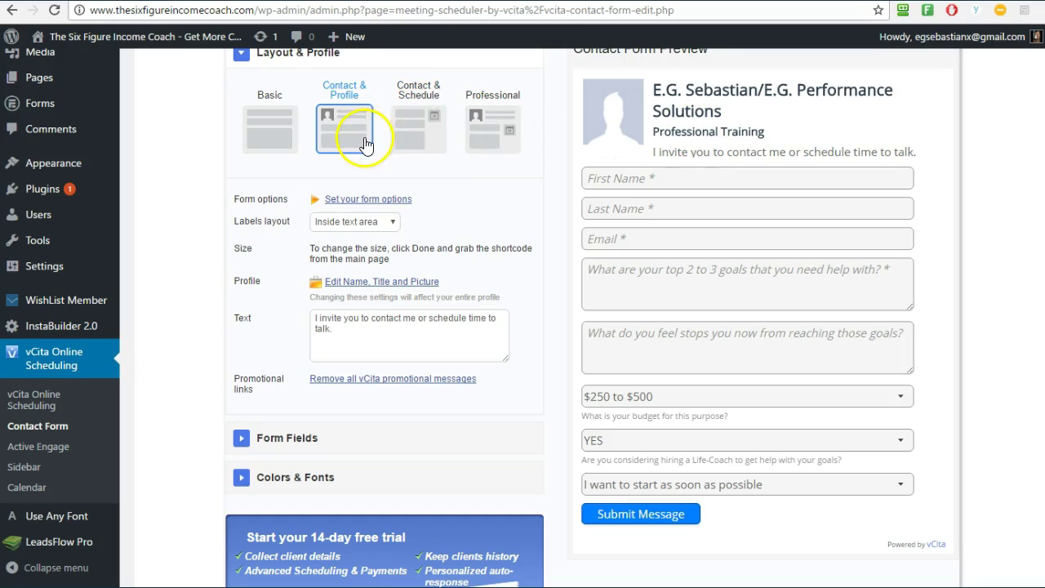
pyautogui.scroll(1, 545, 356)
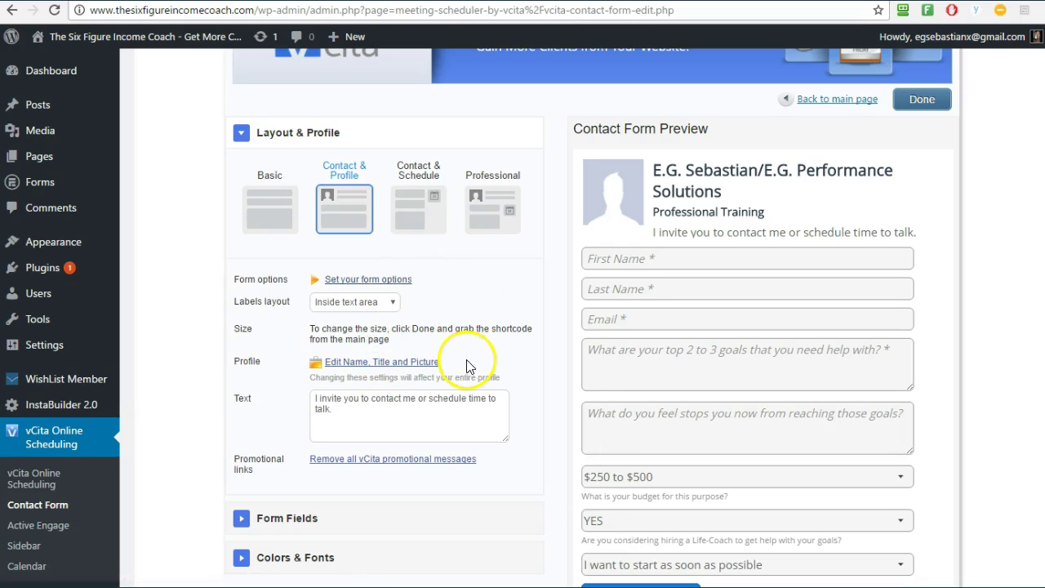
pyautogui.click(408, 365)
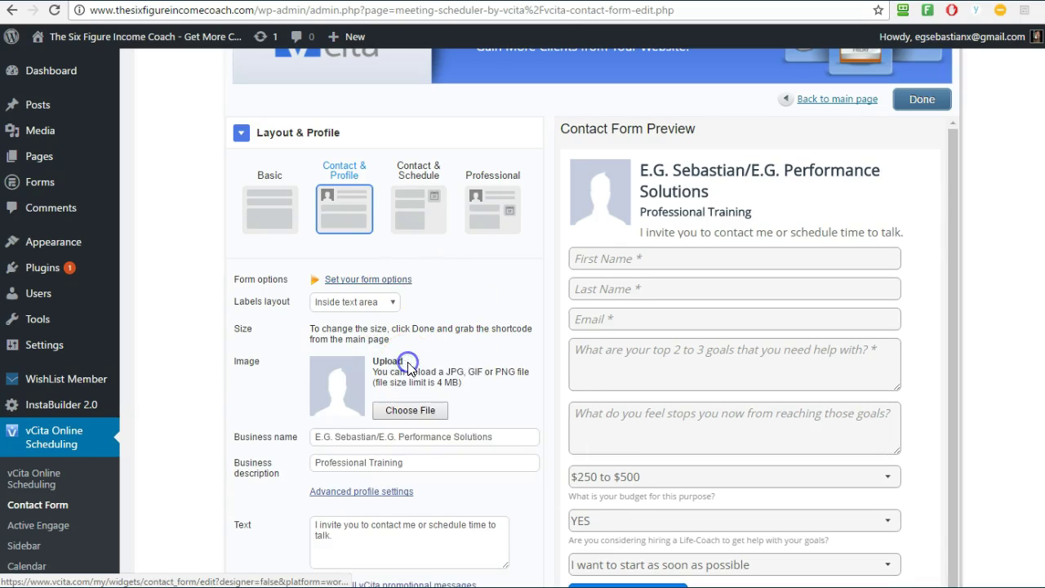
pyautogui.click(410, 410)
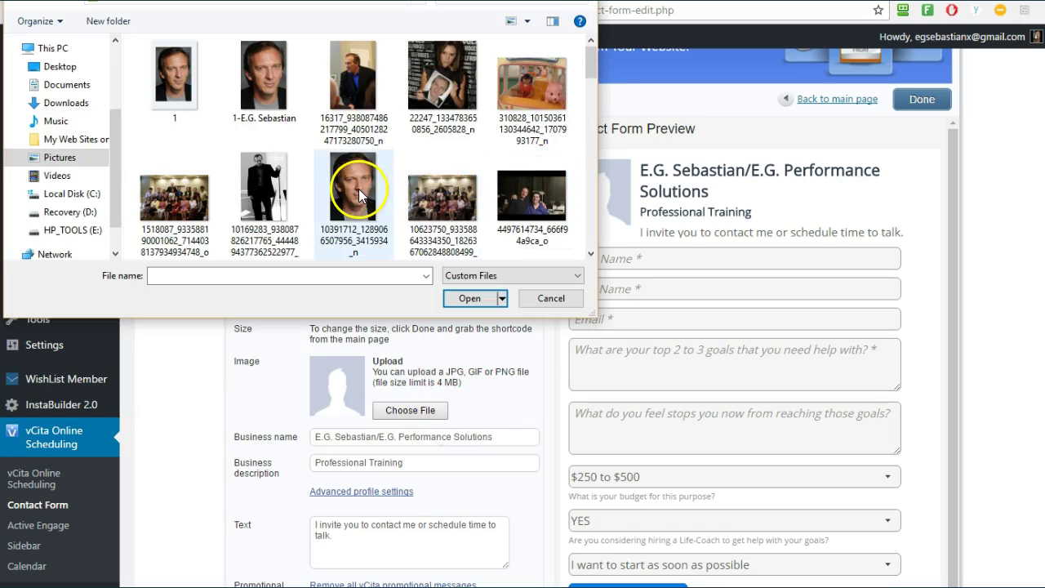
pyautogui.doubleClick(358, 189)
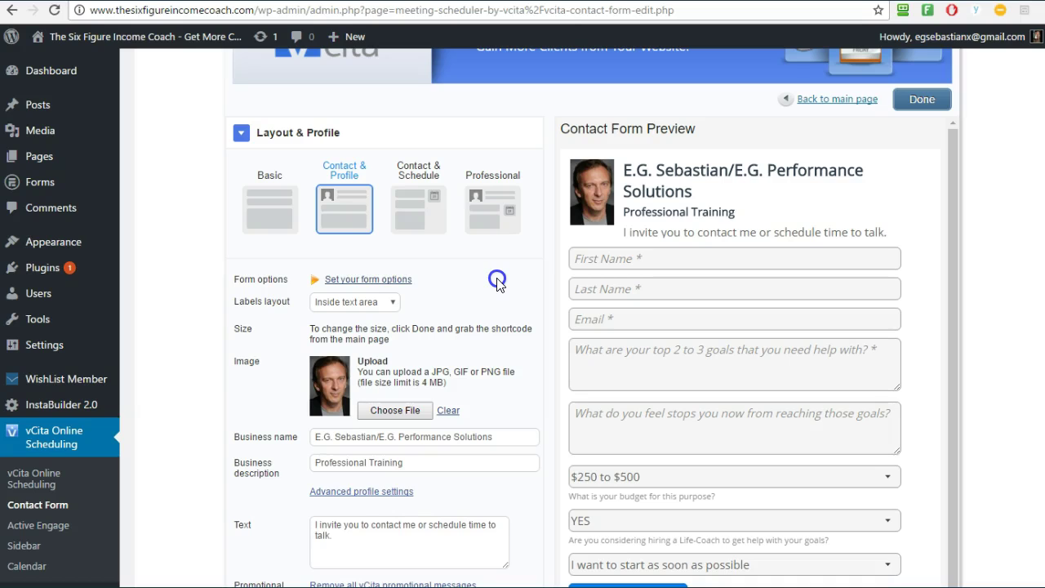
pyautogui.scroll(-1, 497, 280)
pyautogui.click(273, 158)
pyautogui.click(352, 163)
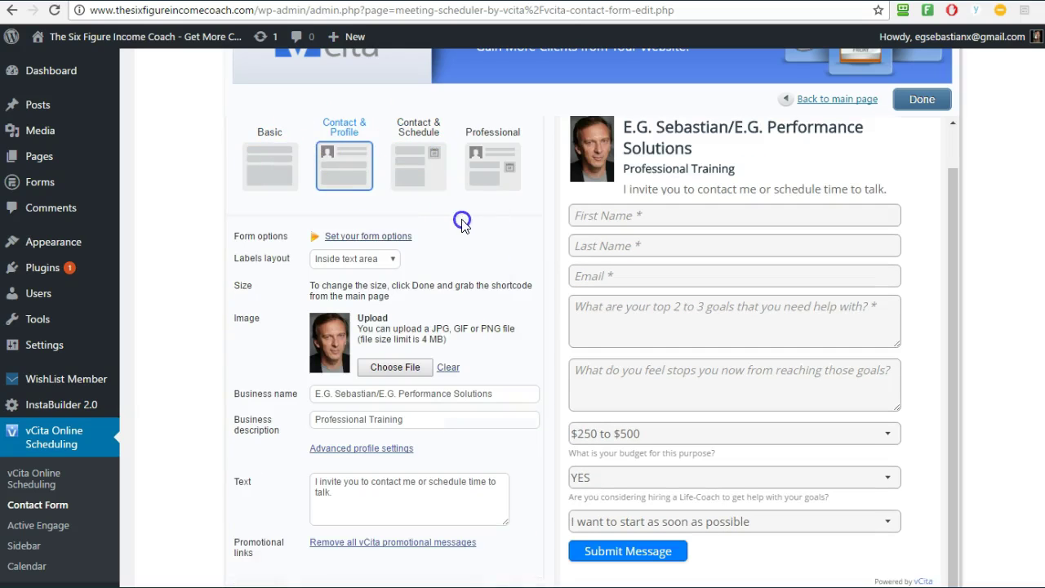
# Expand the contact form's field settings and review the list of existing fields against the form preview.
pyautogui.scroll(-2, 491, 231)
pyautogui.scroll(-3, 494, 227)
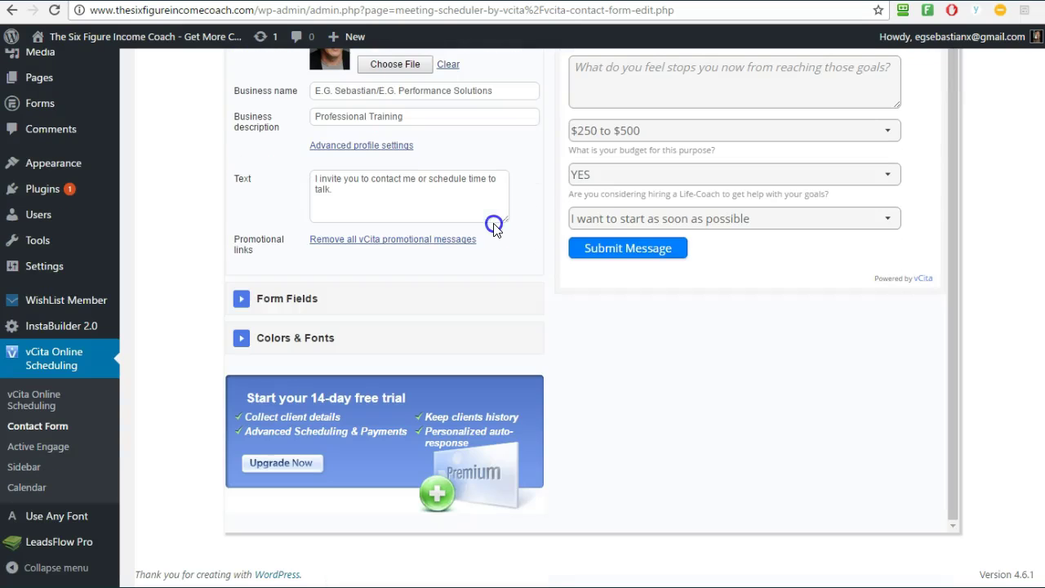
pyautogui.click(246, 300)
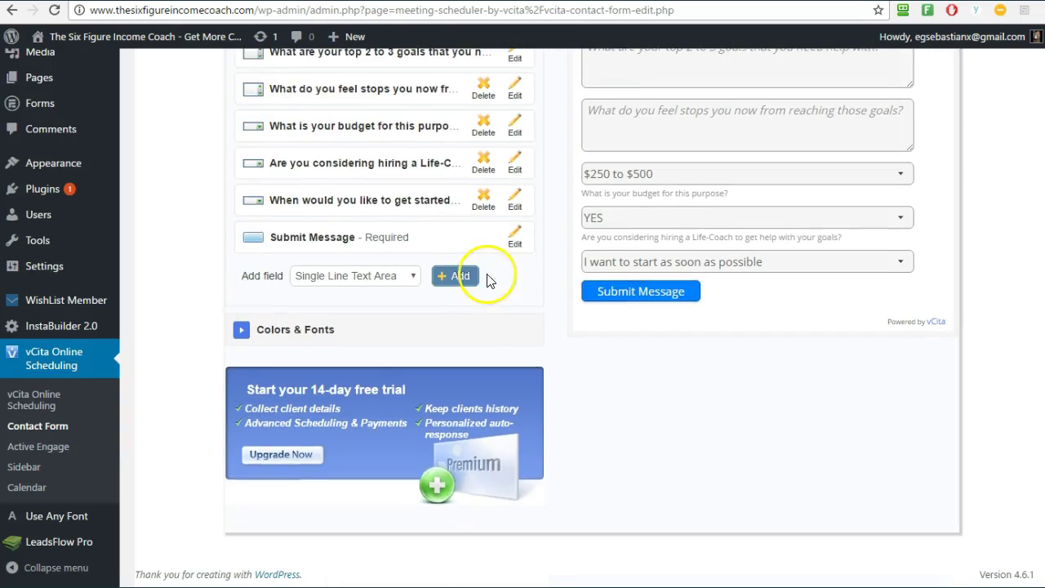
pyautogui.scroll(4, 494, 275)
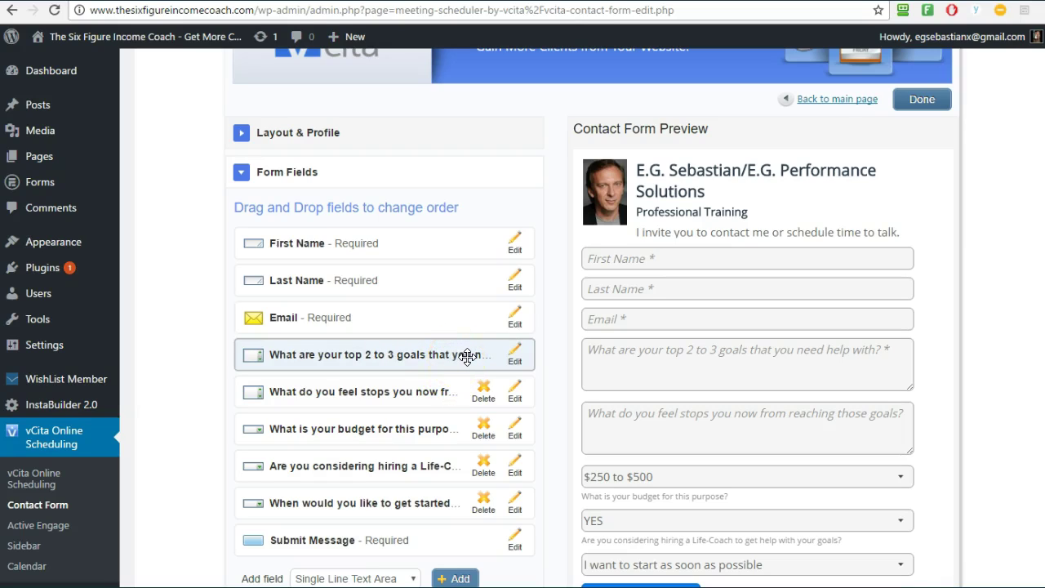
pyautogui.scroll(-1, 466, 356)
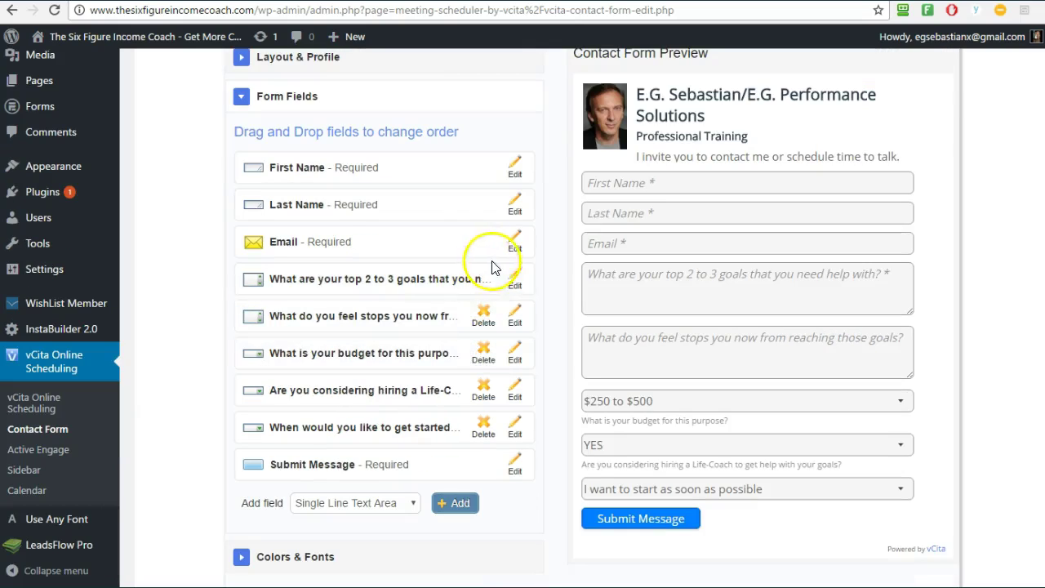
# Add a Drop Down List field to the contact form and label it "When would you like to start?".
pyautogui.click(409, 504)
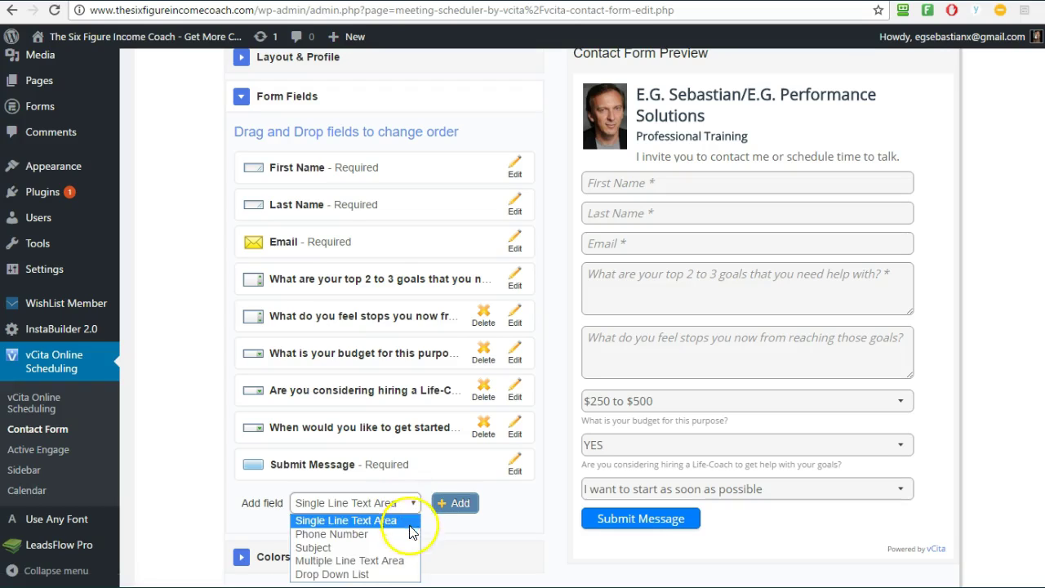
pyautogui.click(391, 575)
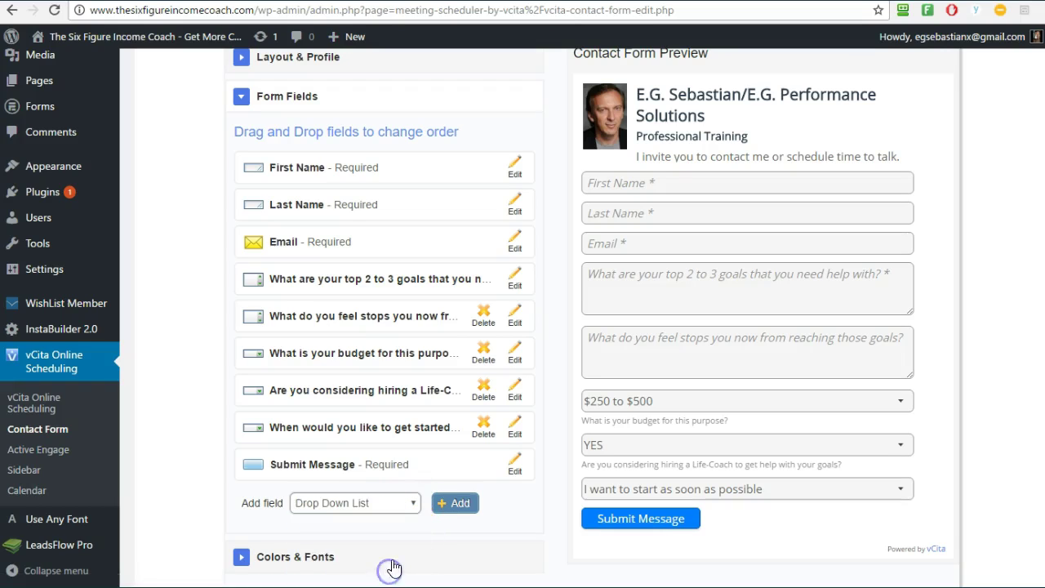
pyautogui.click(455, 502)
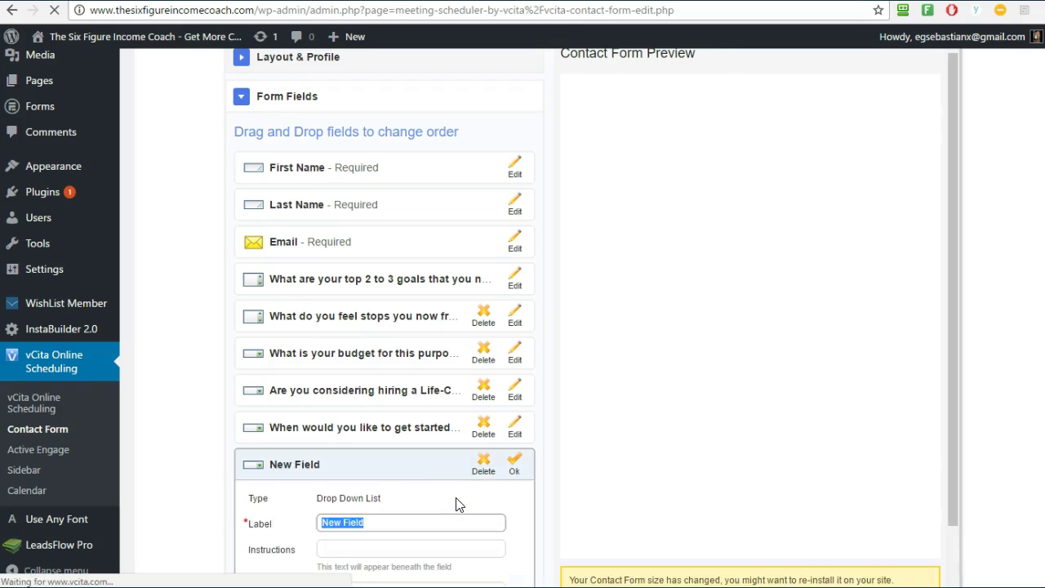
pyautogui.scroll(-2, 456, 531)
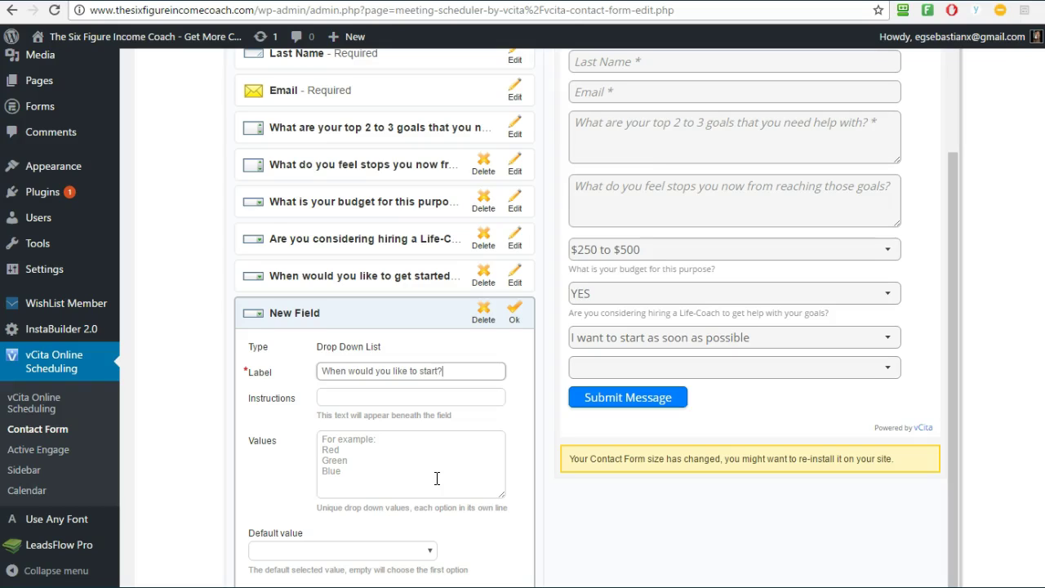
# Give the new field the values Right Away, Withing 30 to 90 Days and I'm Not Sure, default Right Away, make it required and save.
pyautogui.click(411, 447)
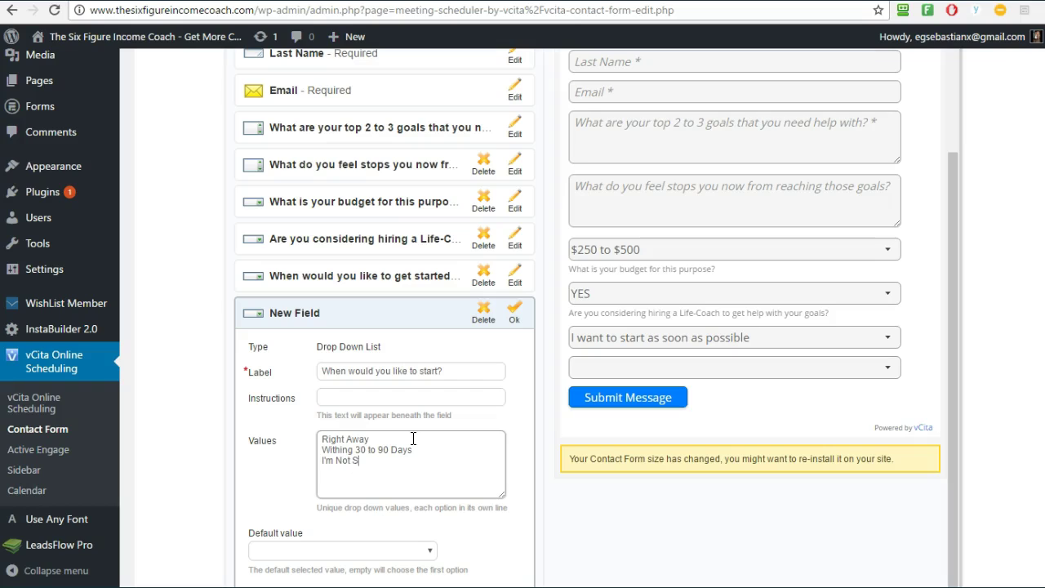
pyautogui.click(413, 446)
pyautogui.scroll(-1, 414, 446)
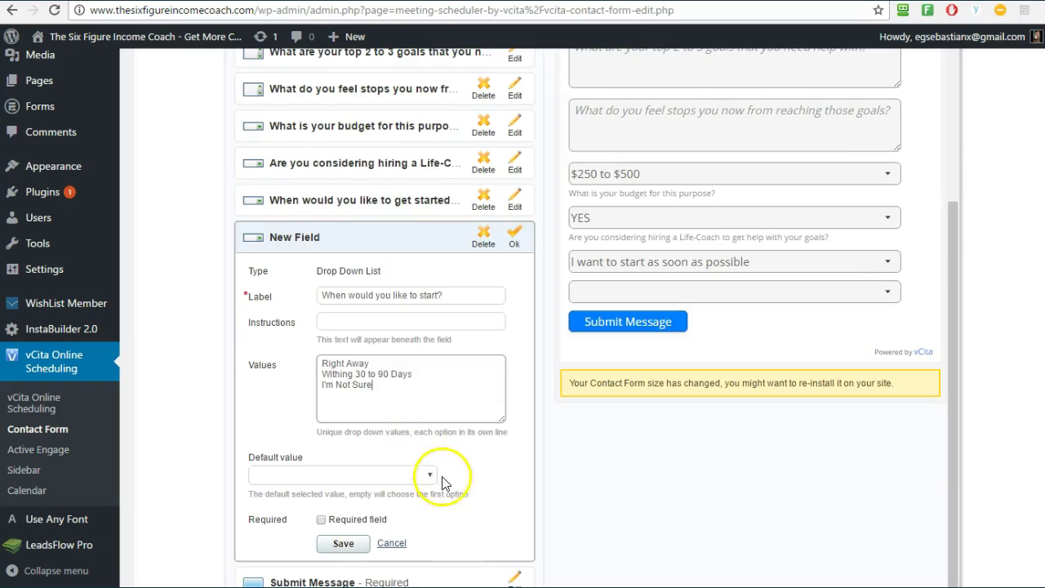
pyautogui.click(322, 521)
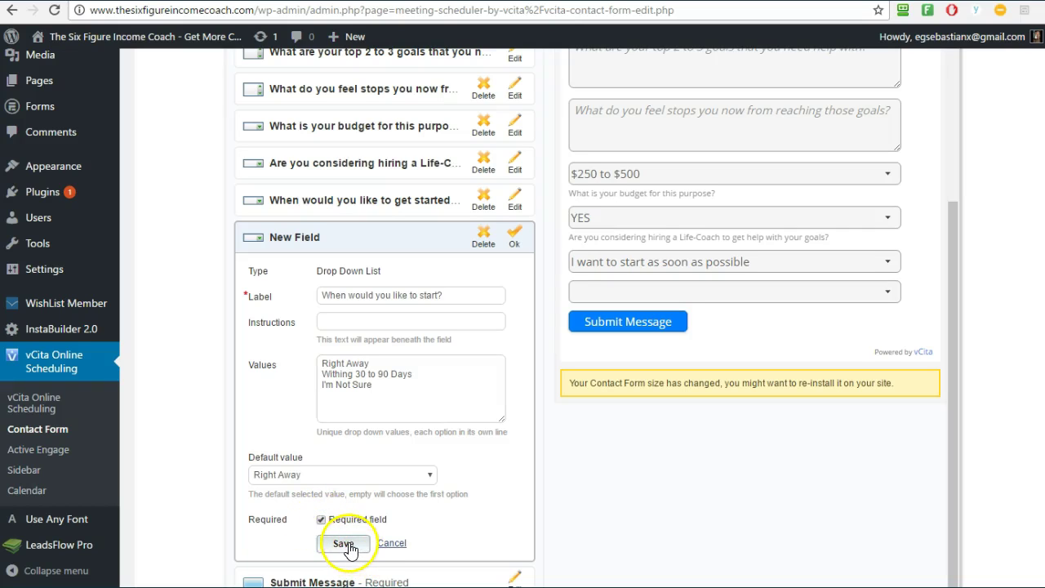
pyautogui.click(346, 544)
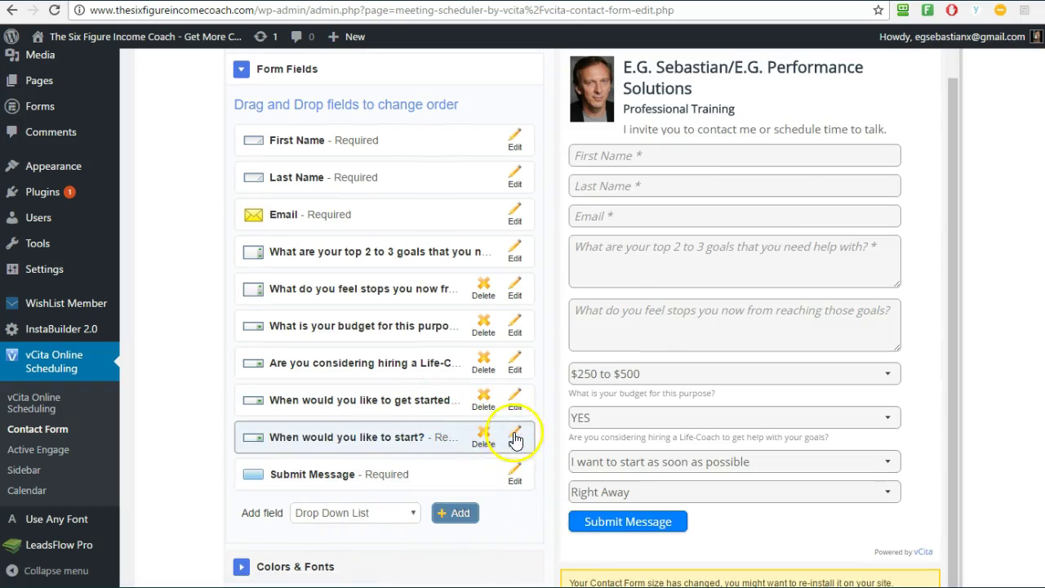
# Reopen the "When would you like to start?" field, review its label, values, default and required settings, and save it again.
pyautogui.click(516, 440)
pyautogui.scroll(-2, 477, 480)
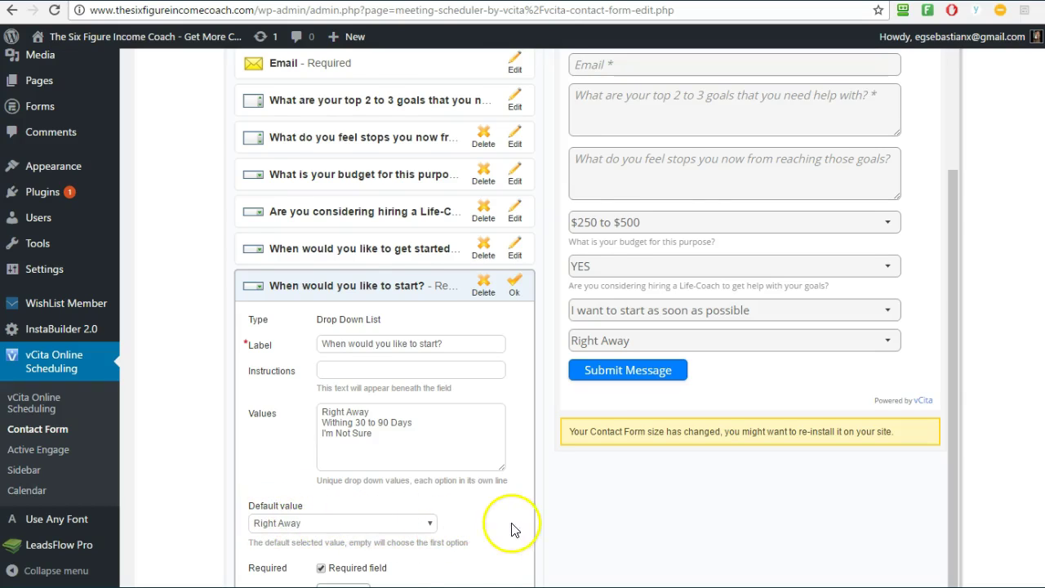
pyautogui.scroll(-1, 511, 529)
pyautogui.click(338, 516)
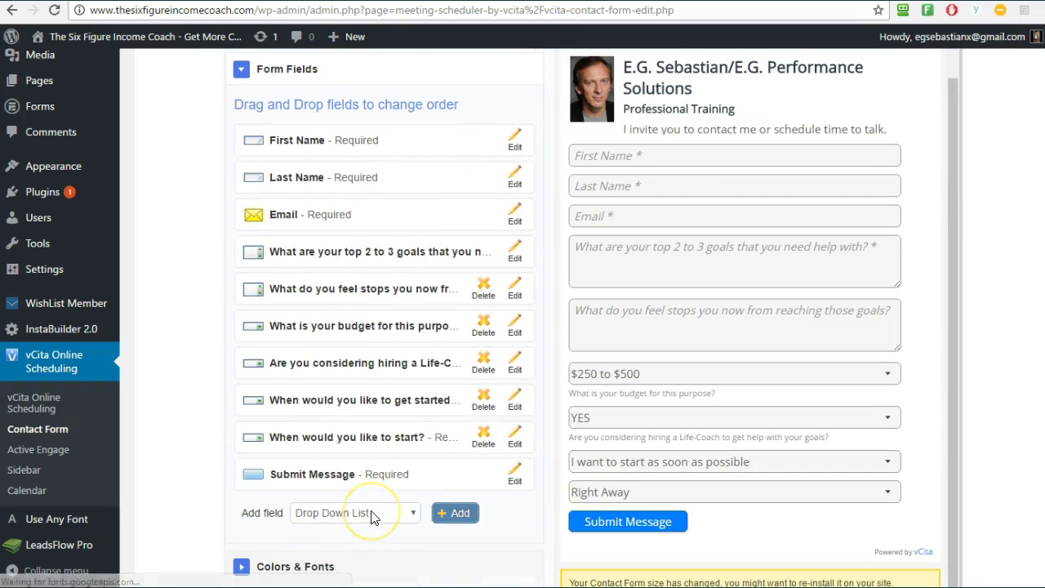
# Add a single-line field and a Multiple Line Text Area, labelling the latter "What are your top 2 to 3 goals OR challenges that you need help with?".
pyautogui.click(455, 513)
pyautogui.click(413, 512)
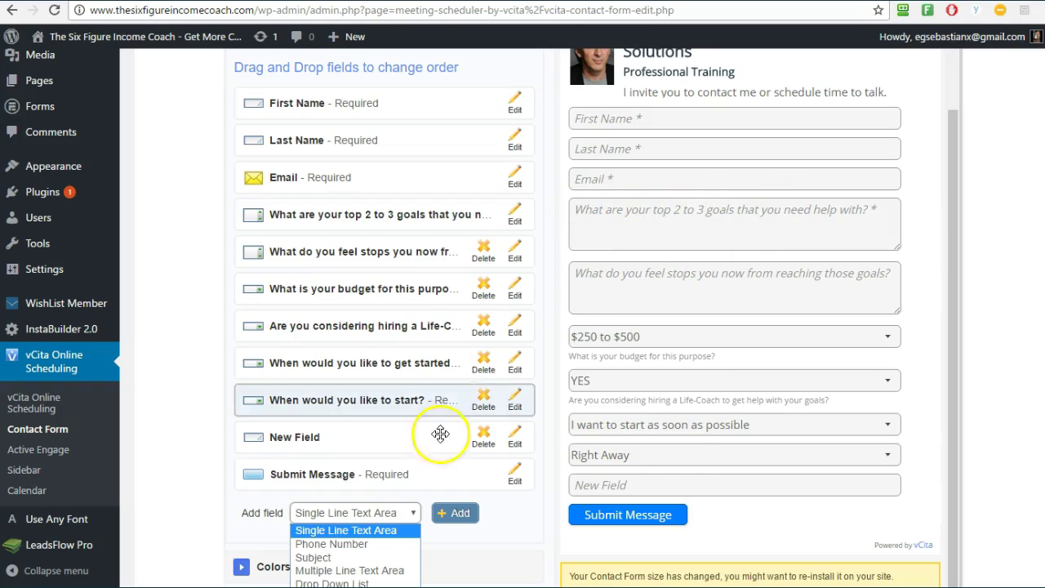
pyautogui.click(389, 570)
pyautogui.click(451, 512)
pyautogui.scroll(-2, 483, 531)
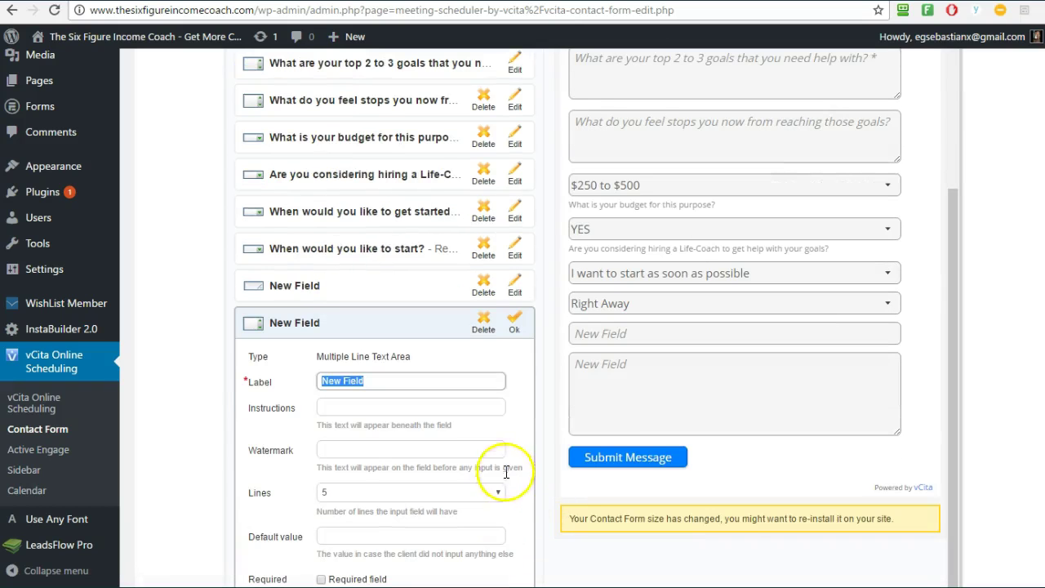
pyautogui.hotkey('ctrl', 'v')
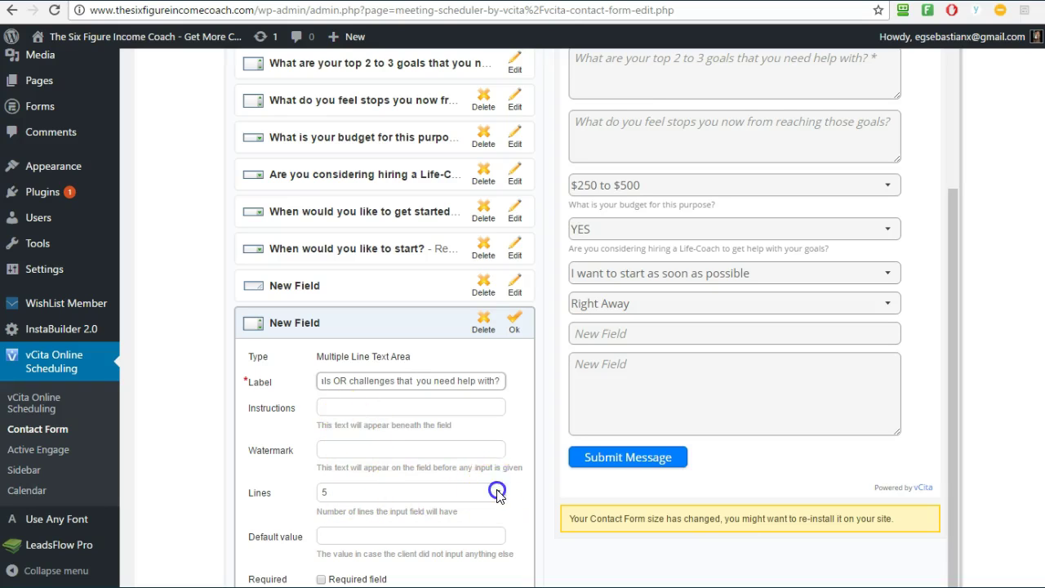
# Set the new multi-line field to 3 lines, mark it as required and save it.
pyautogui.click(486, 496)
pyautogui.click(357, 397)
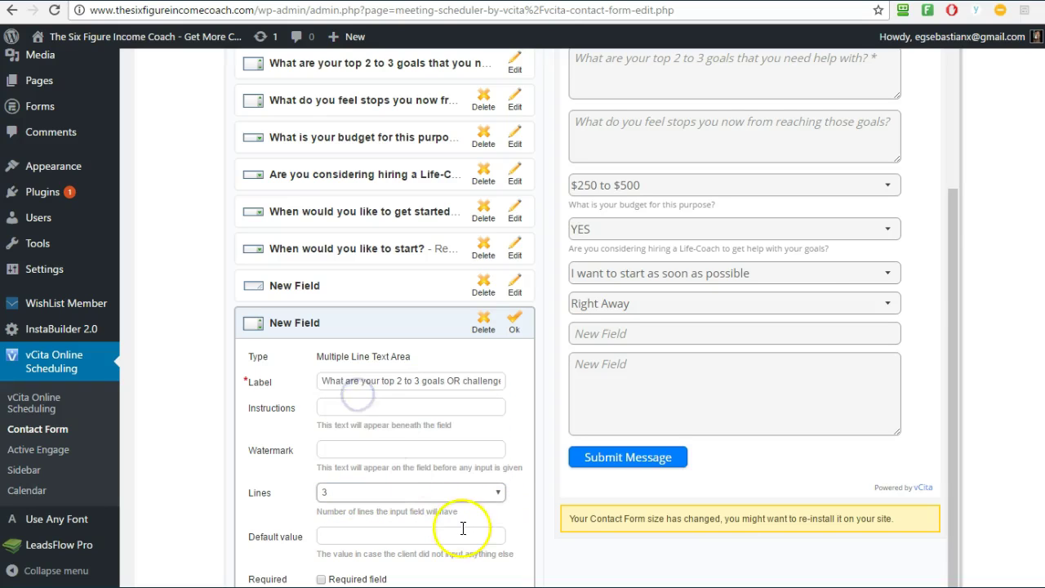
pyautogui.scroll(-1, 470, 523)
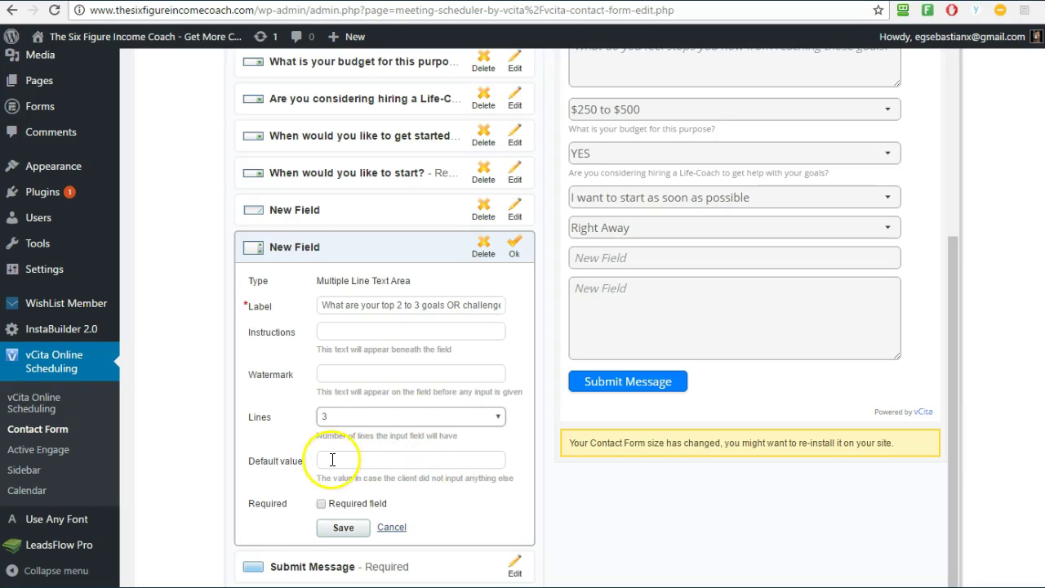
pyautogui.click(360, 462)
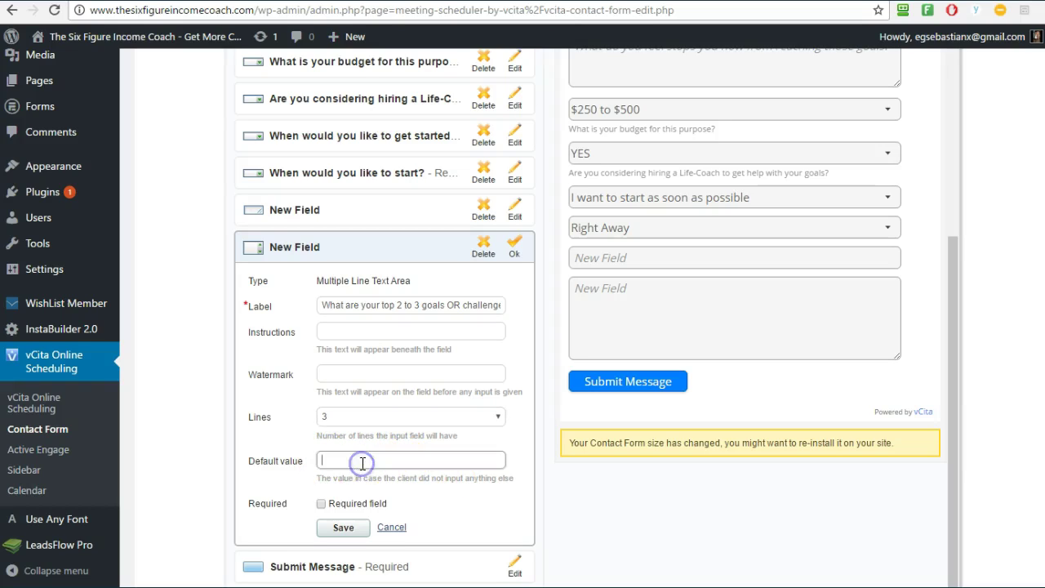
pyautogui.click(321, 504)
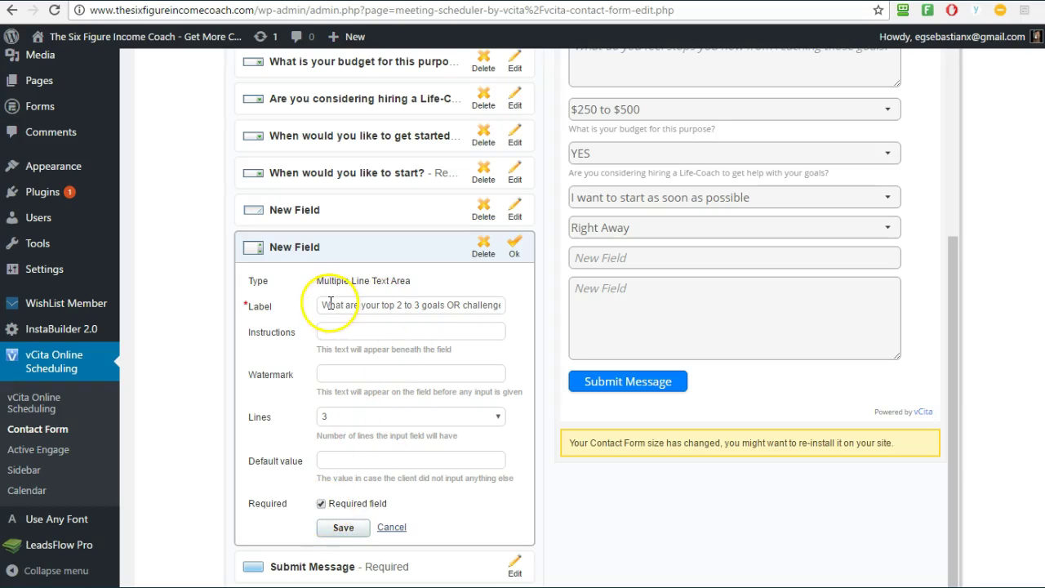
pyautogui.moveTo(330, 303); pyautogui.dragTo(478, 301)
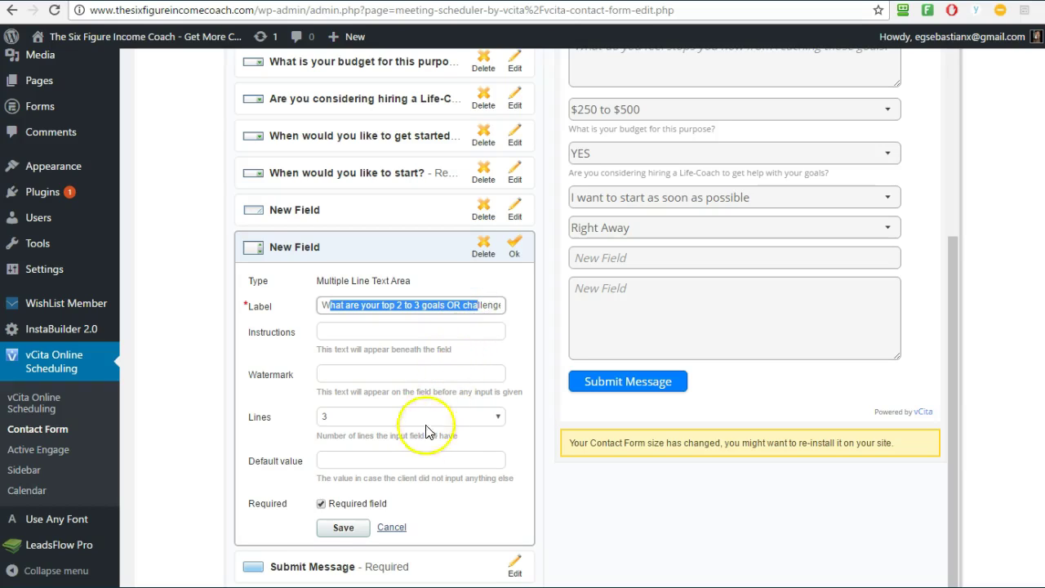
pyautogui.click(340, 531)
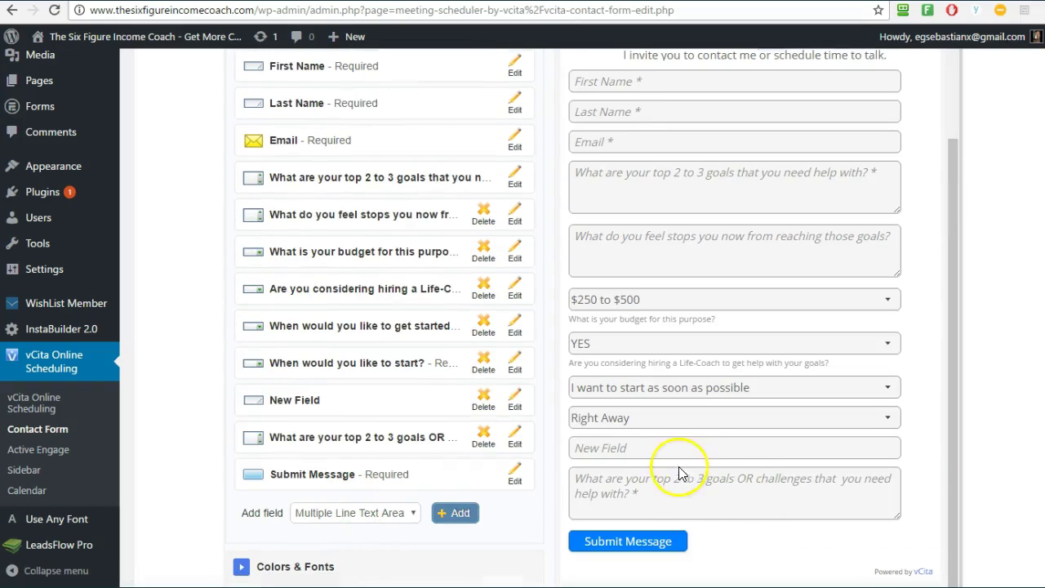
# Try out the new multi-line question with sample text in the form preview, then reload the contact form editor.
pyautogui.click(769, 489)
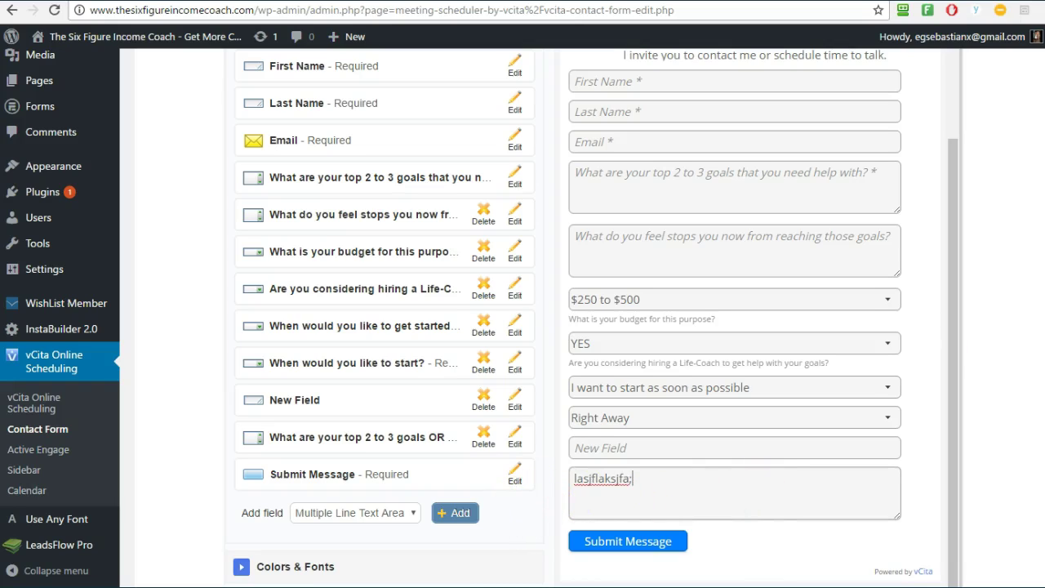
pyautogui.scroll(2, 1015, 338)
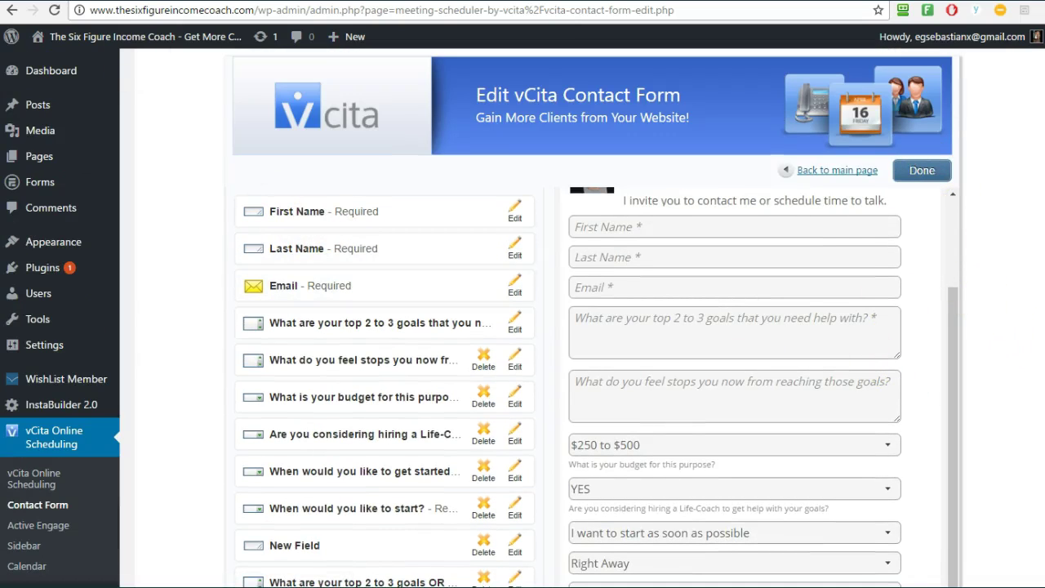
pyautogui.click(54, 10)
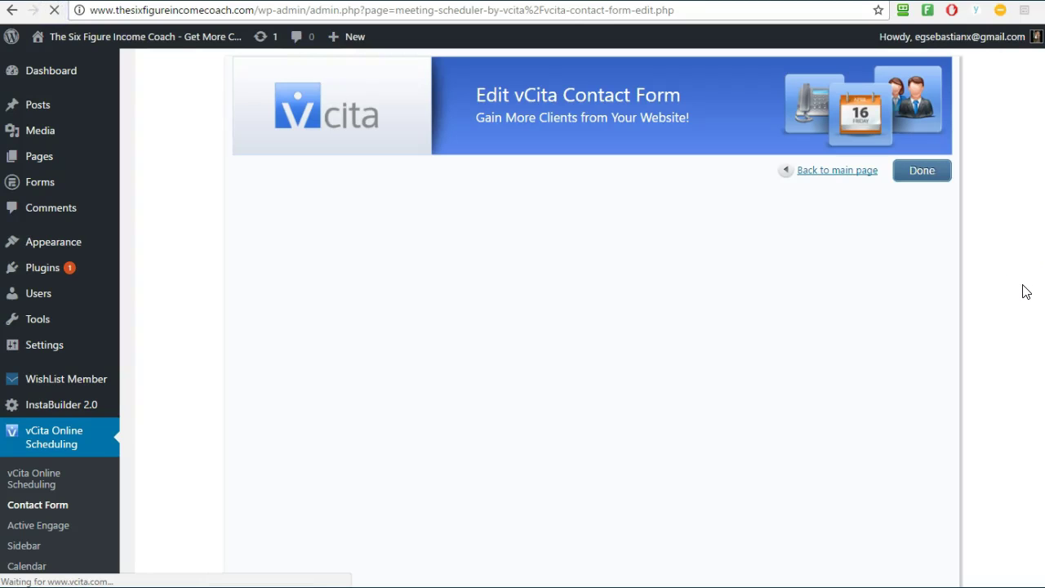
pyautogui.click(1009, 304)
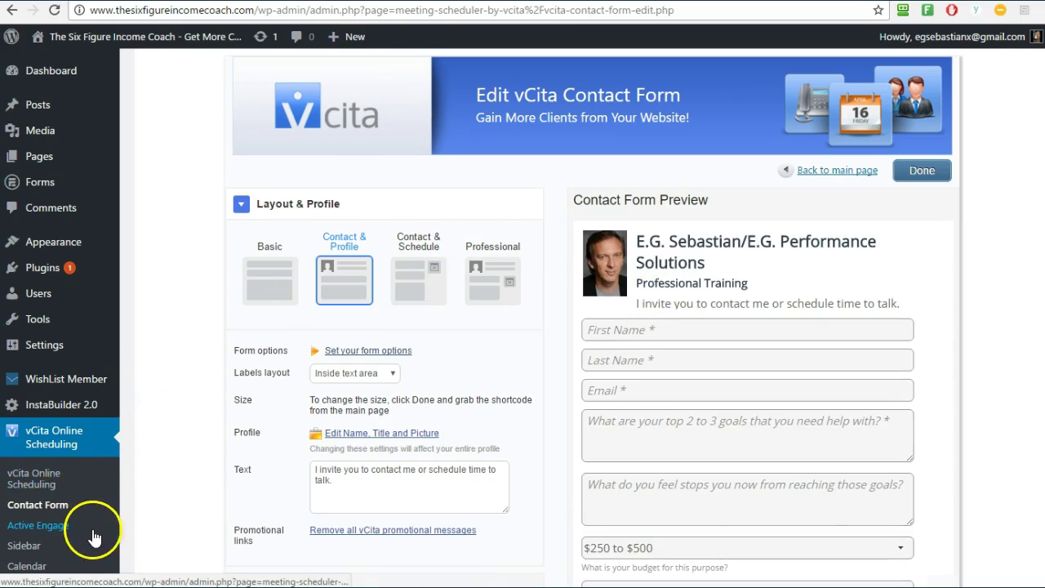
# Open the widget shortcodes from the vCita Online Scheduling settings and copy the Contact Form shortcode.
pyautogui.scroll(-1, 181, 467)
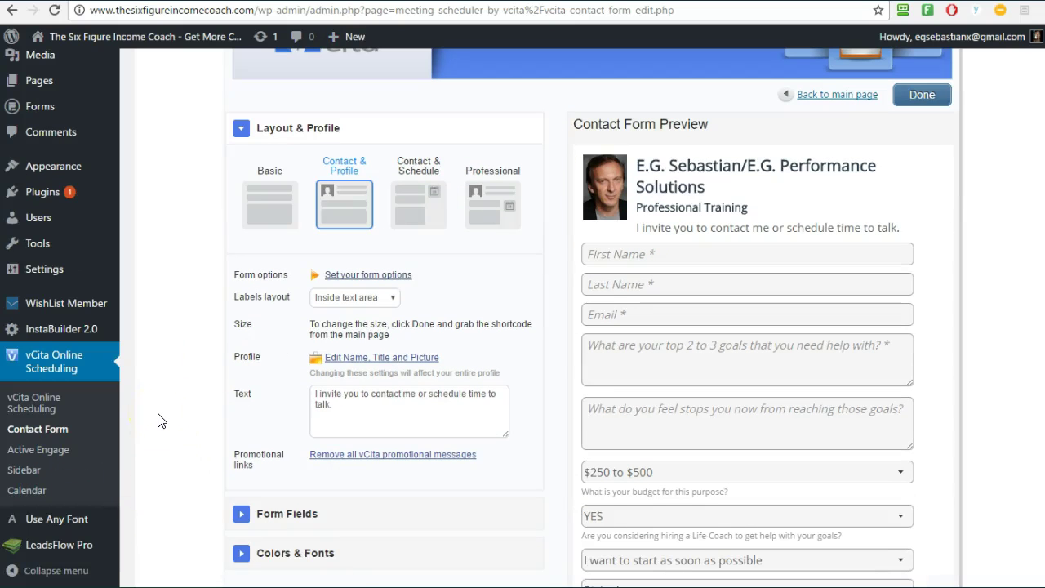
pyautogui.scroll(-1, 161, 420)
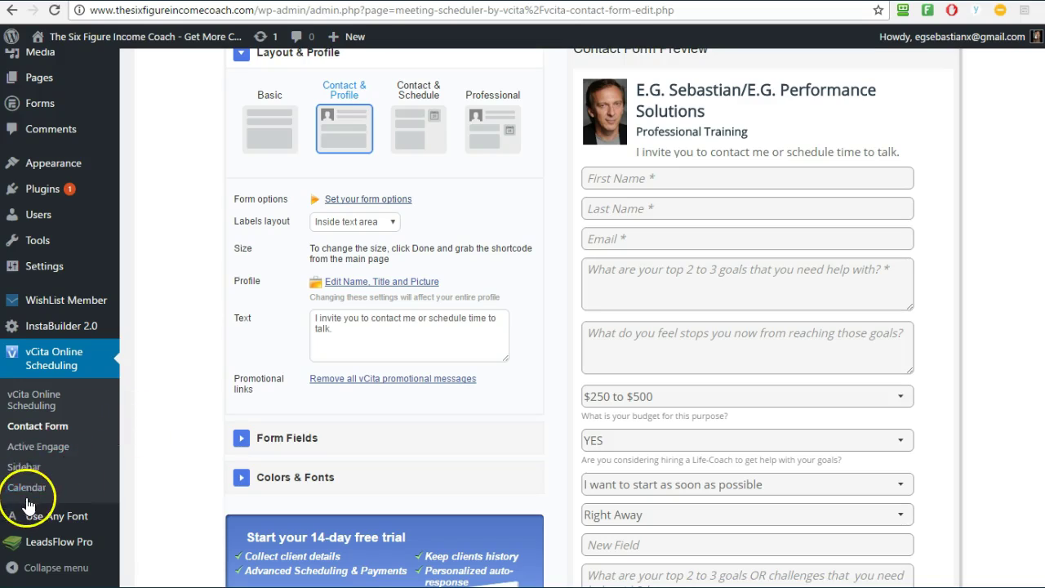
pyautogui.click(47, 403)
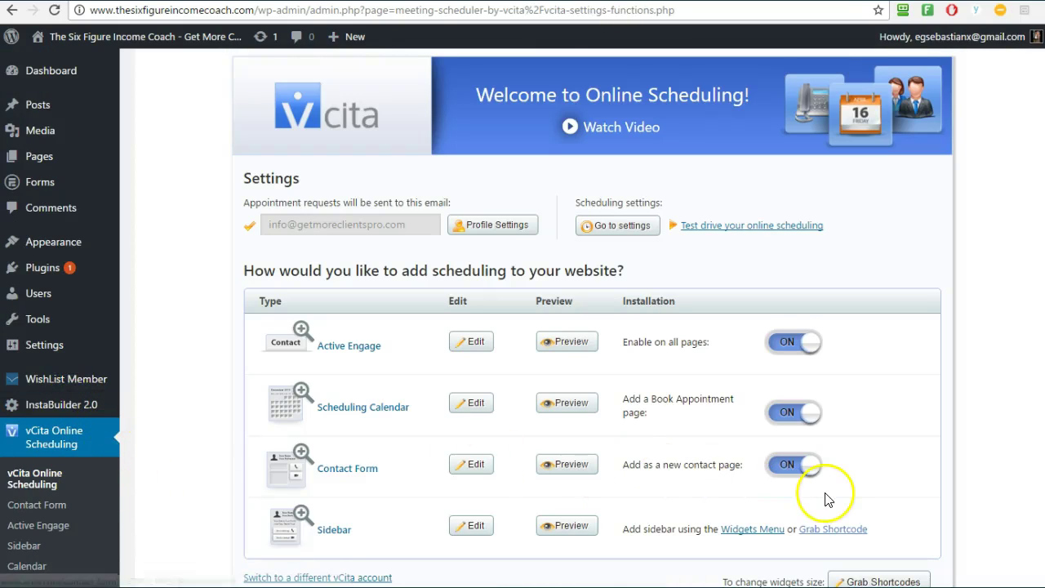
pyautogui.scroll(-1, 849, 489)
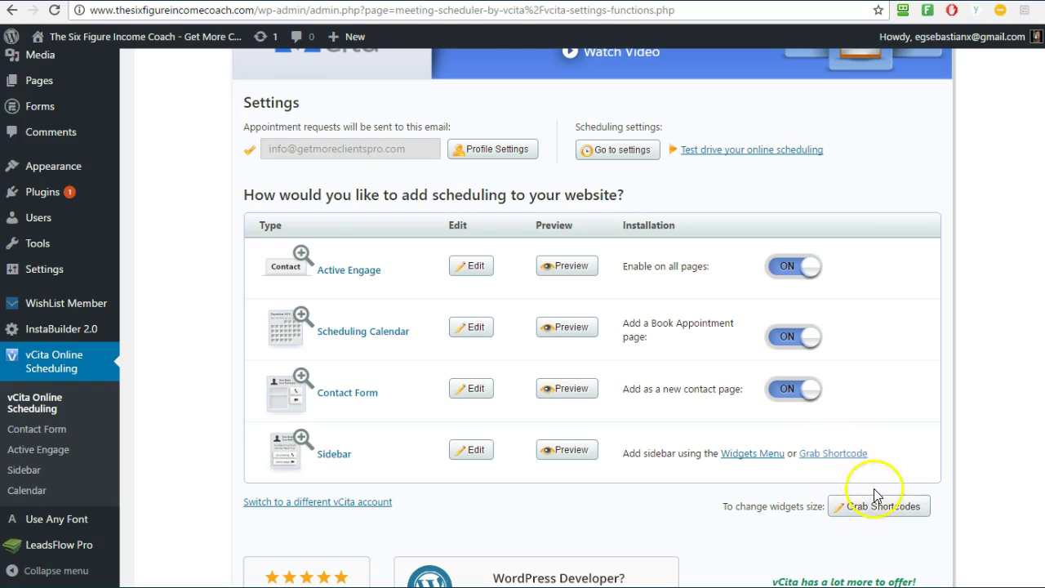
pyautogui.click(886, 506)
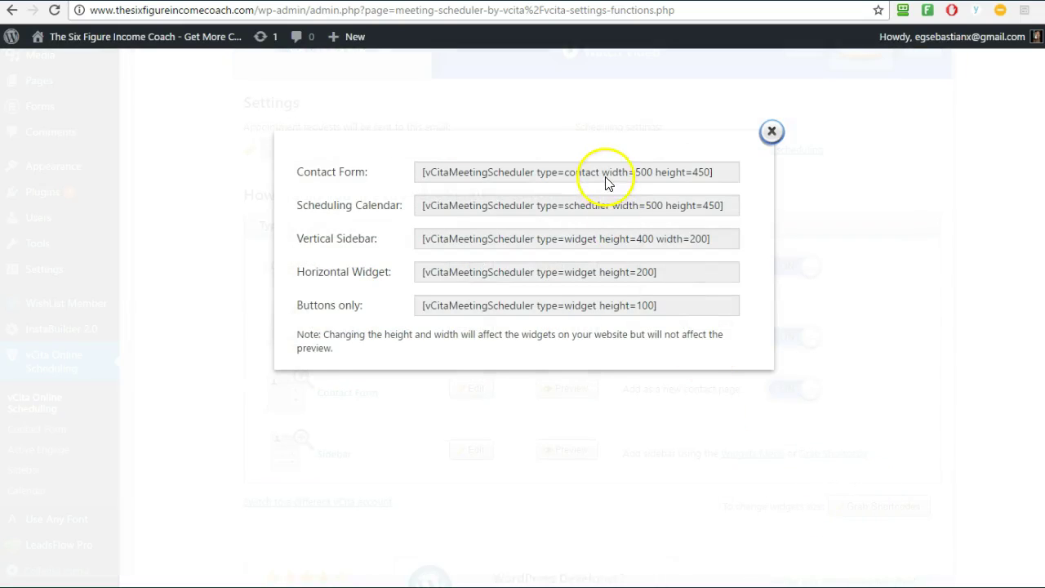
pyautogui.click(606, 178)
pyautogui.click(651, 183)
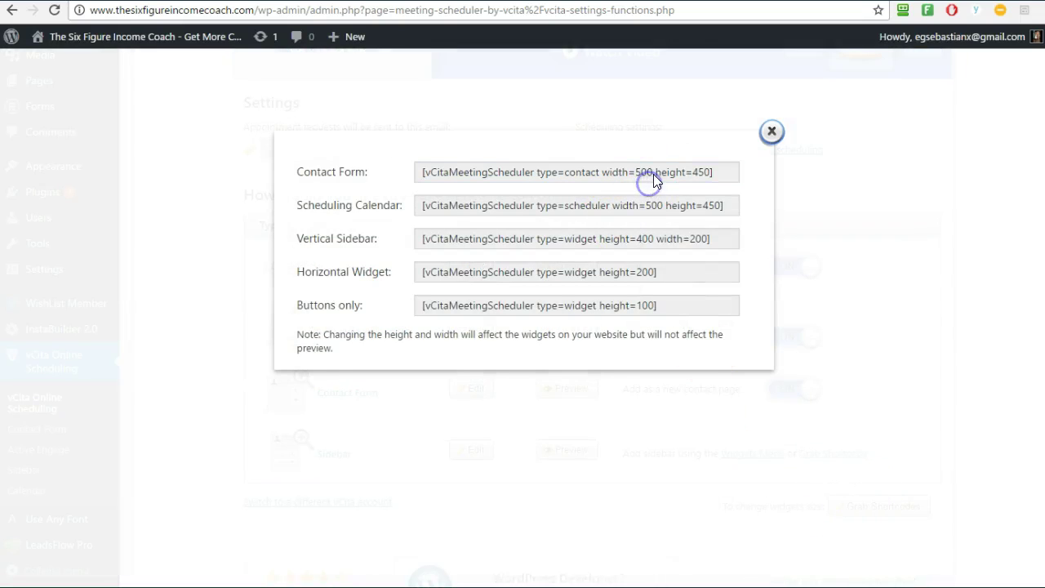
pyautogui.click(625, 178)
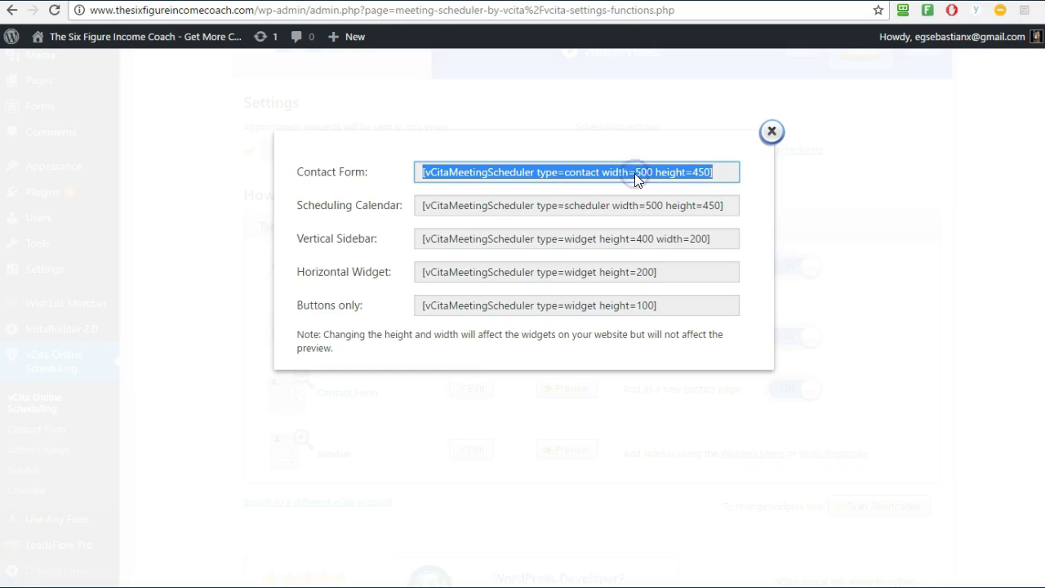
pyautogui.rightClick(634, 174)
pyautogui.click(674, 186)
# Switch to the Business-Coaching Strategic Session page editor, paste the copied shortcode below the existing one and delete it again.
pyautogui.hotkey('ctrl', 'Tab')
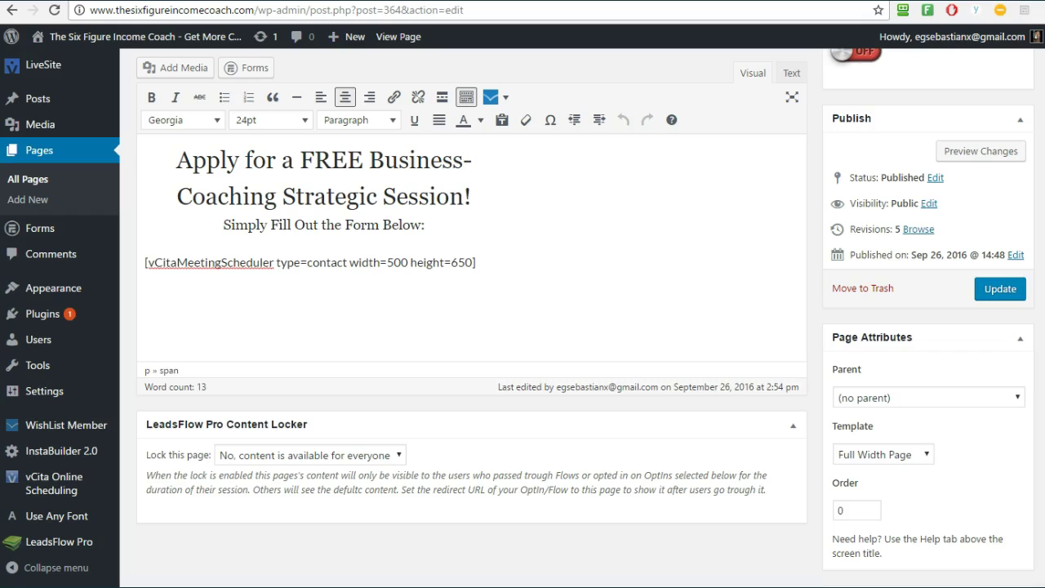
pyautogui.click(486, 268)
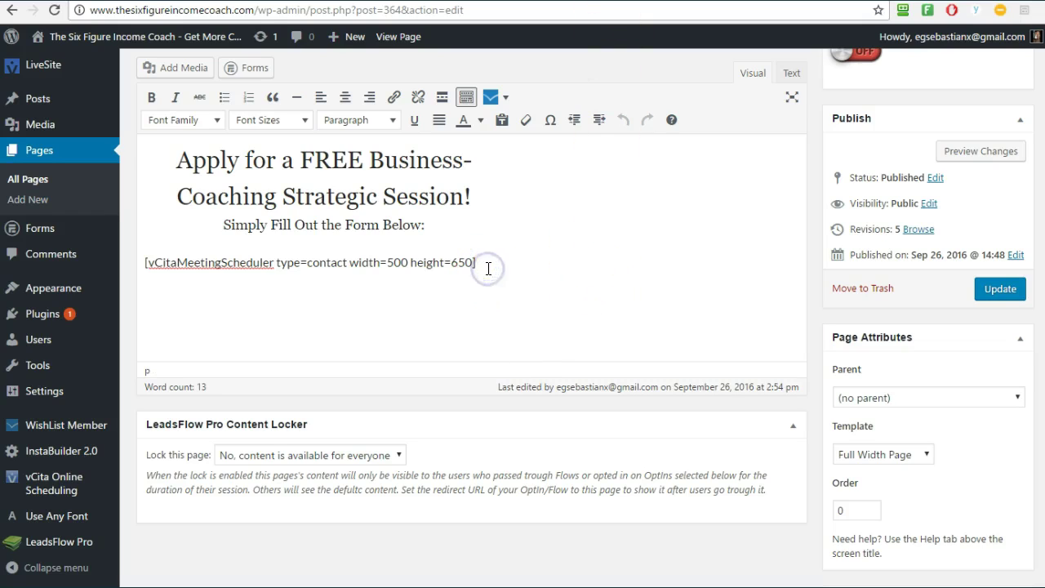
pyautogui.hotkey('ctrl', 'v')
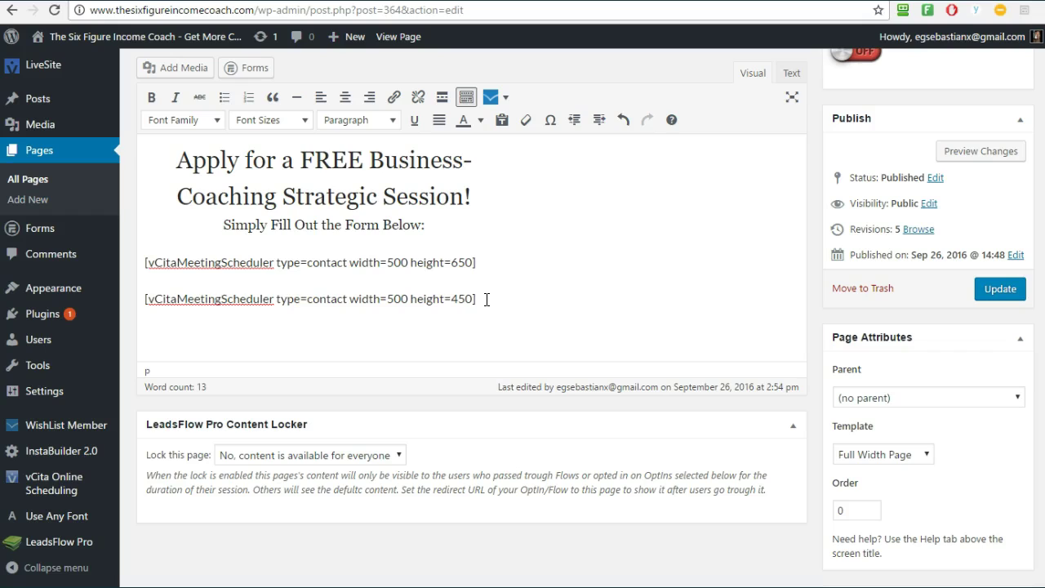
pyautogui.moveTo(483, 296); pyautogui.dragTo(181, 321)
pyautogui.press('Delete')
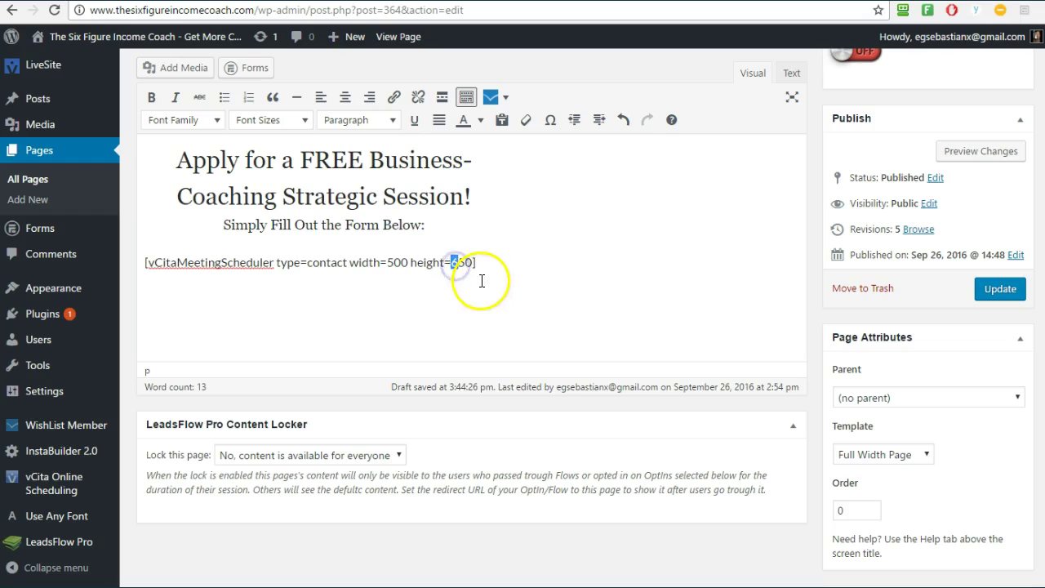
# Update the page and view it live, closing the contact pop-up and checking how the form fits its frame.
pyautogui.click(984, 290)
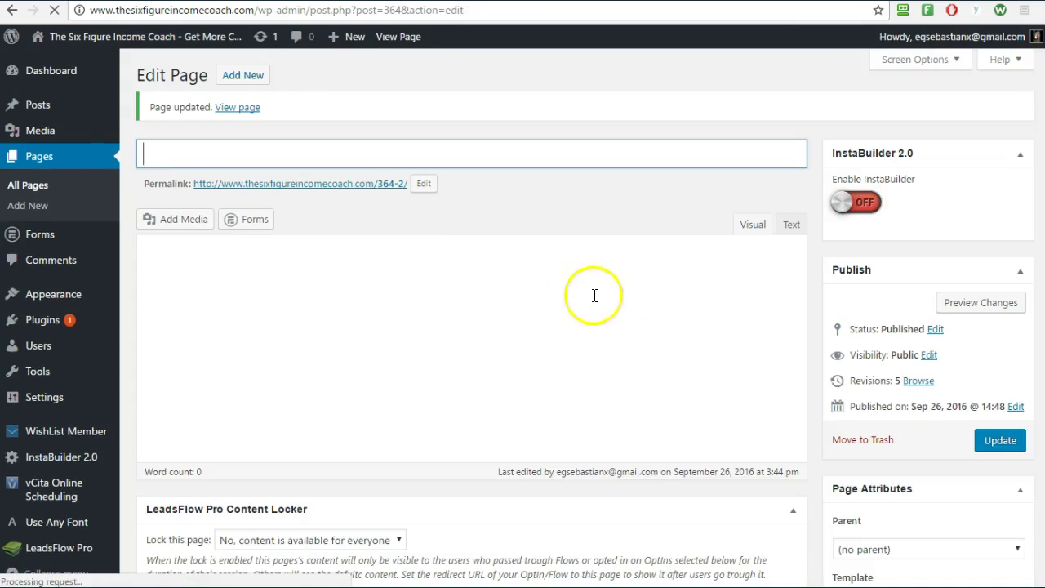
pyautogui.click(402, 36)
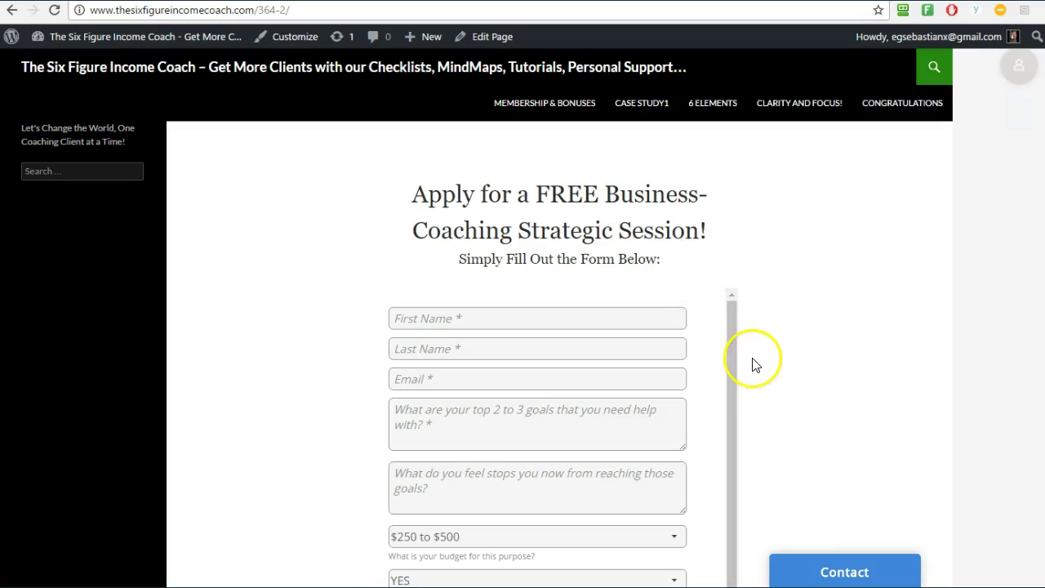
pyautogui.scroll(-3, 755, 365)
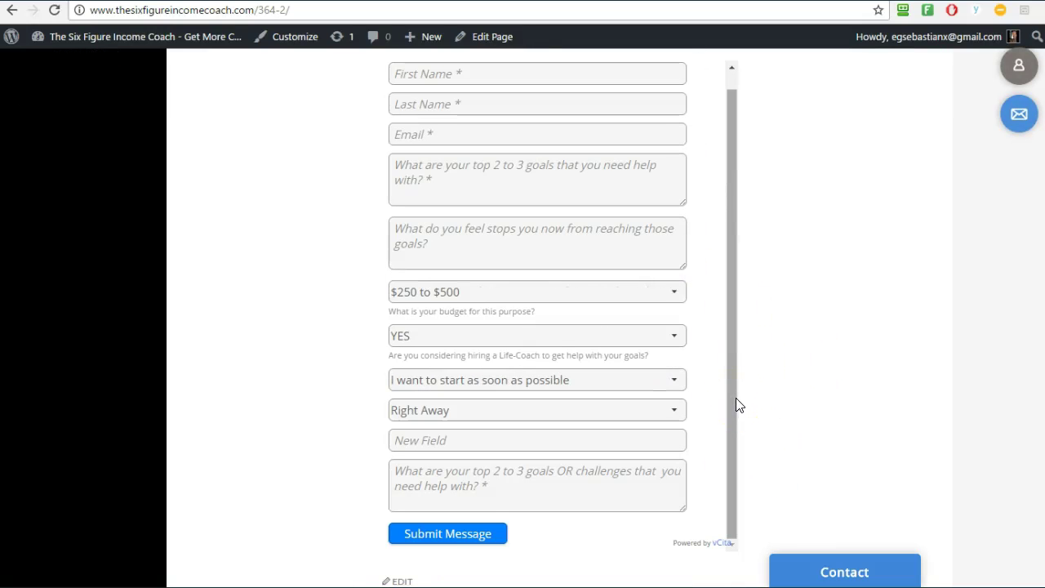
pyautogui.scroll(2, 735, 388)
pyautogui.scroll(-2, 735, 363)
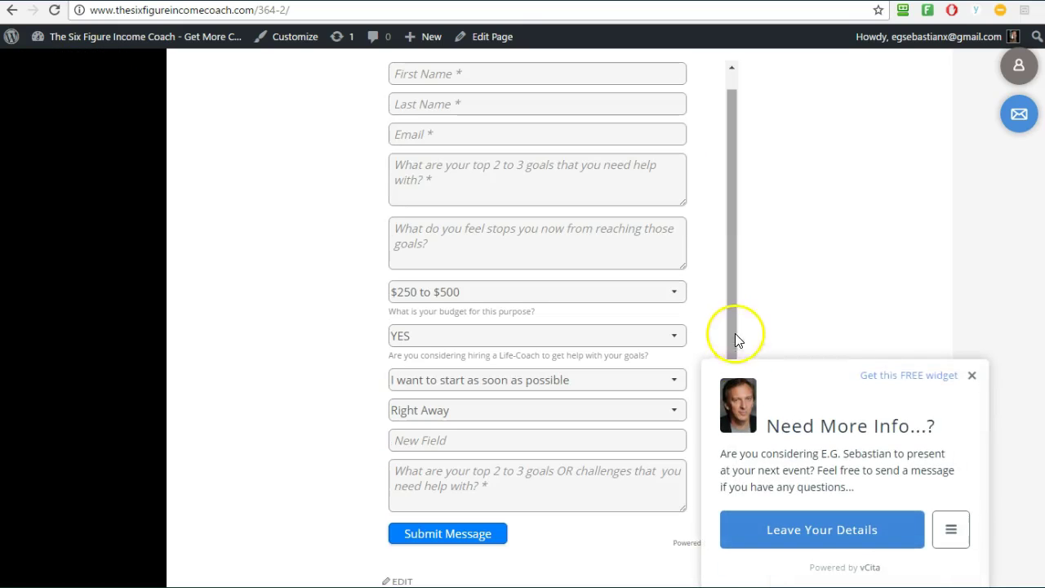
pyautogui.click(973, 375)
pyautogui.scroll(2, 716, 354)
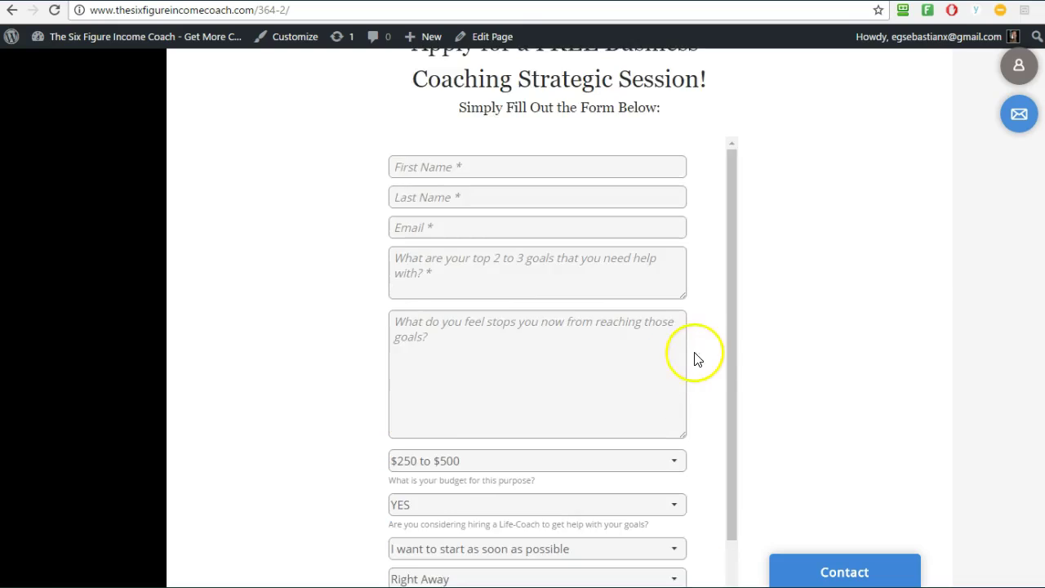
pyautogui.scroll(-3, 723, 354)
pyautogui.scroll(3, 731, 357)
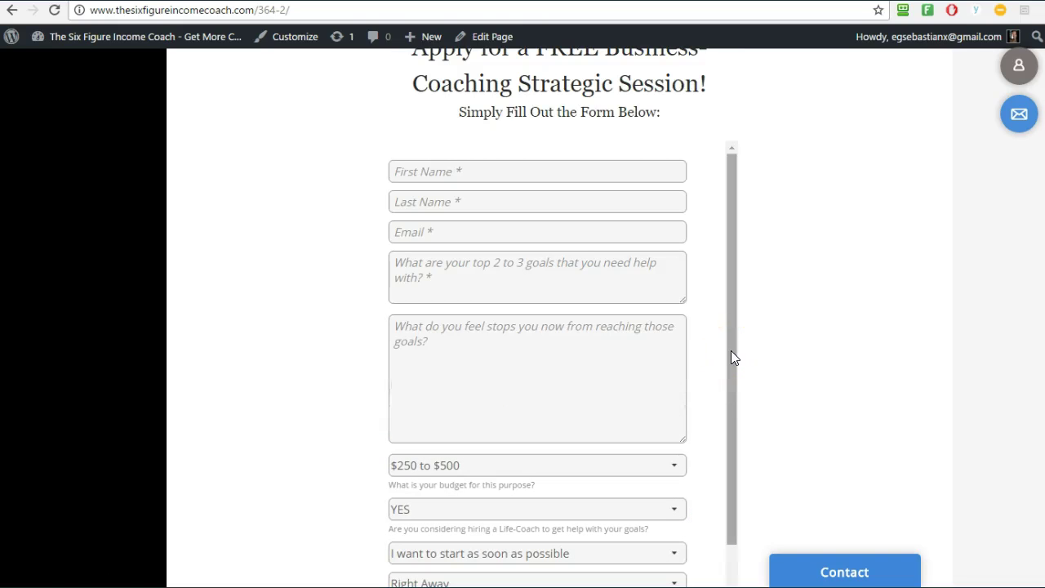
# Return to editing the page, set the contact form shortcode to width 600 and height 820, and update the page.
pyautogui.click(490, 36)
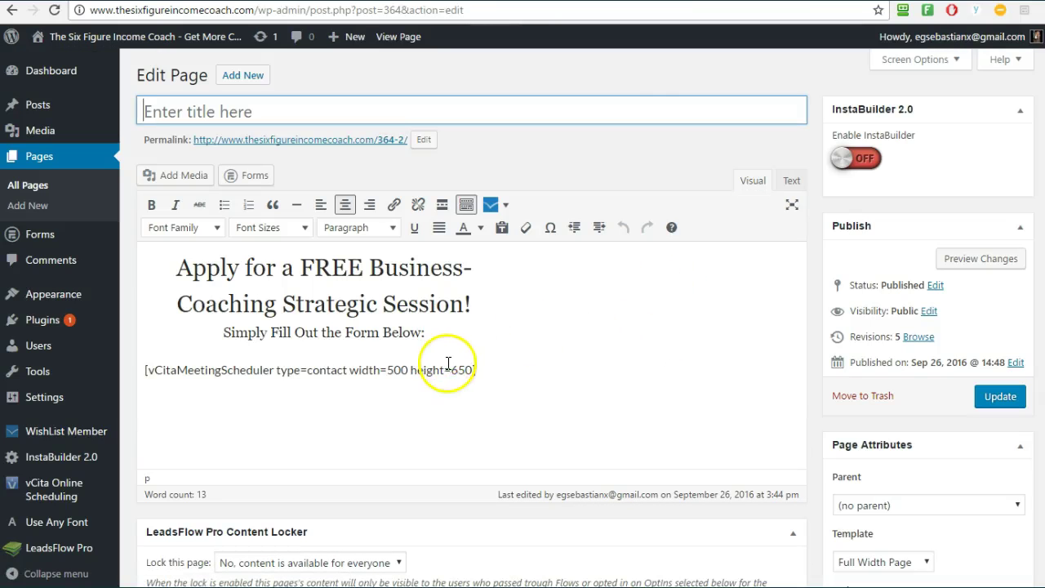
pyautogui.click(459, 372)
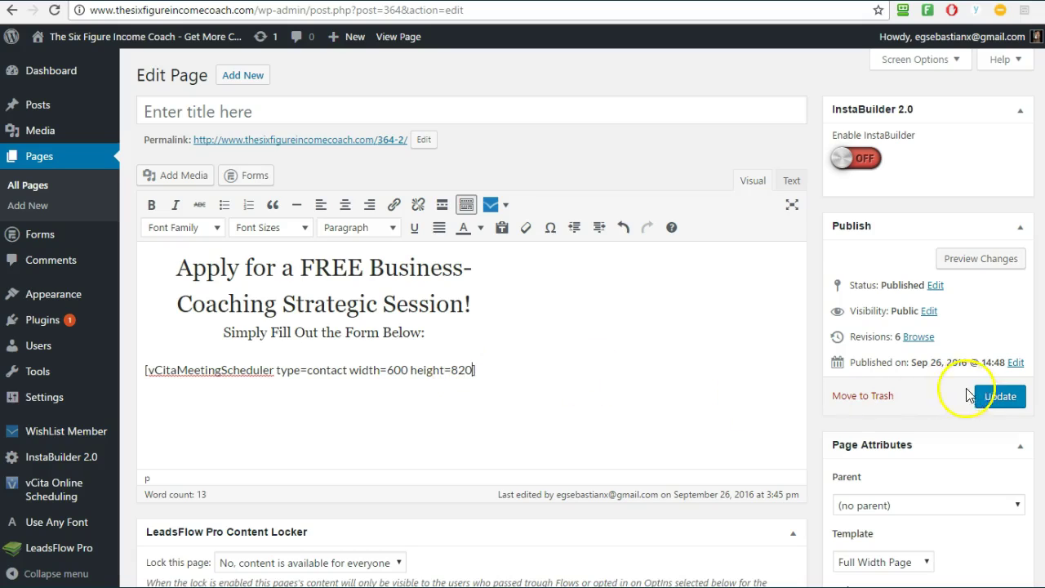
pyautogui.click(998, 396)
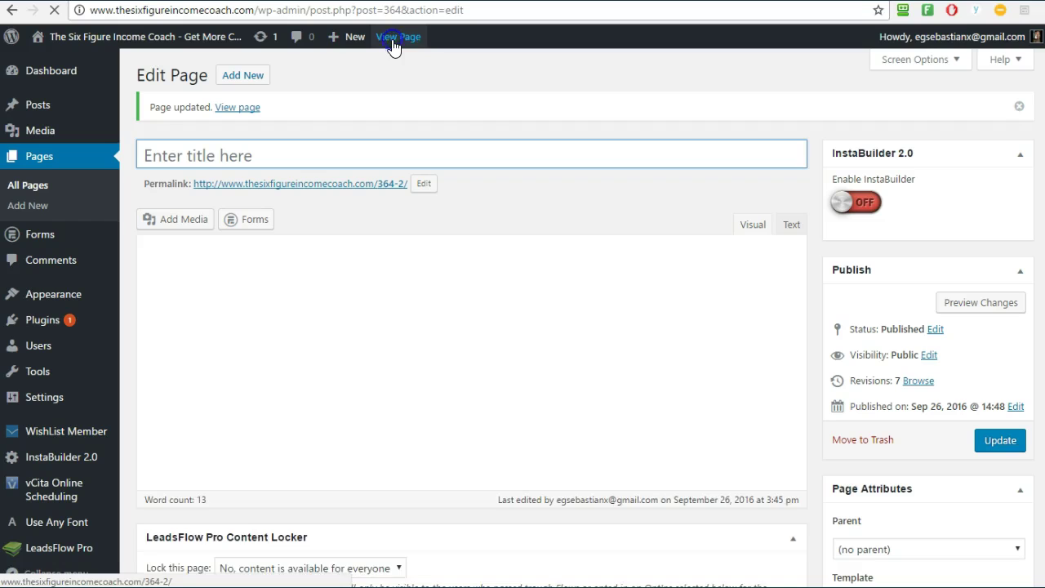
# View the updated coaching page live and check how the embedded contact form fits from its heading to its last fields.
pyautogui.click(391, 39)
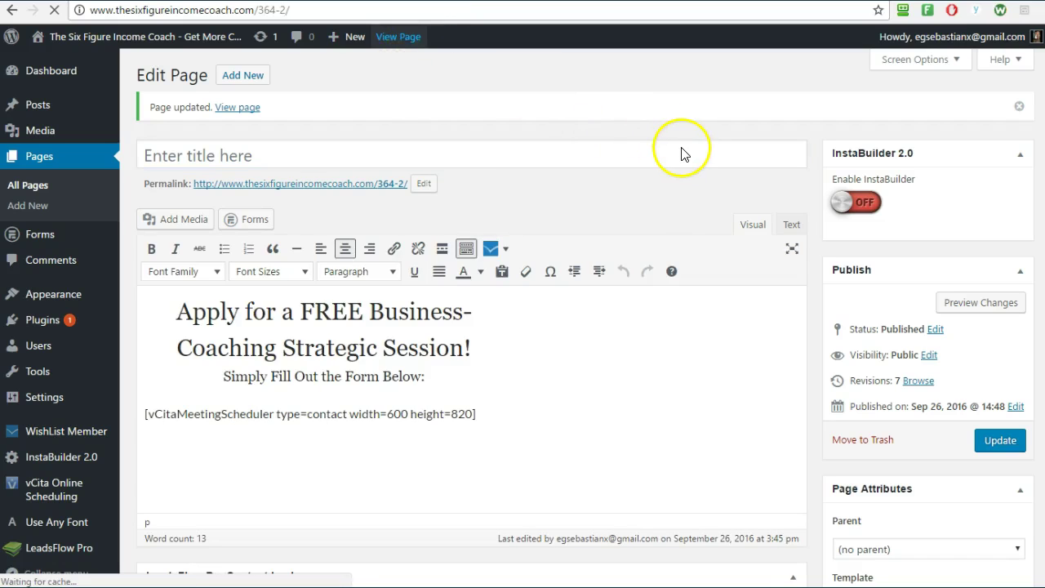
pyautogui.scroll(-2, 847, 301)
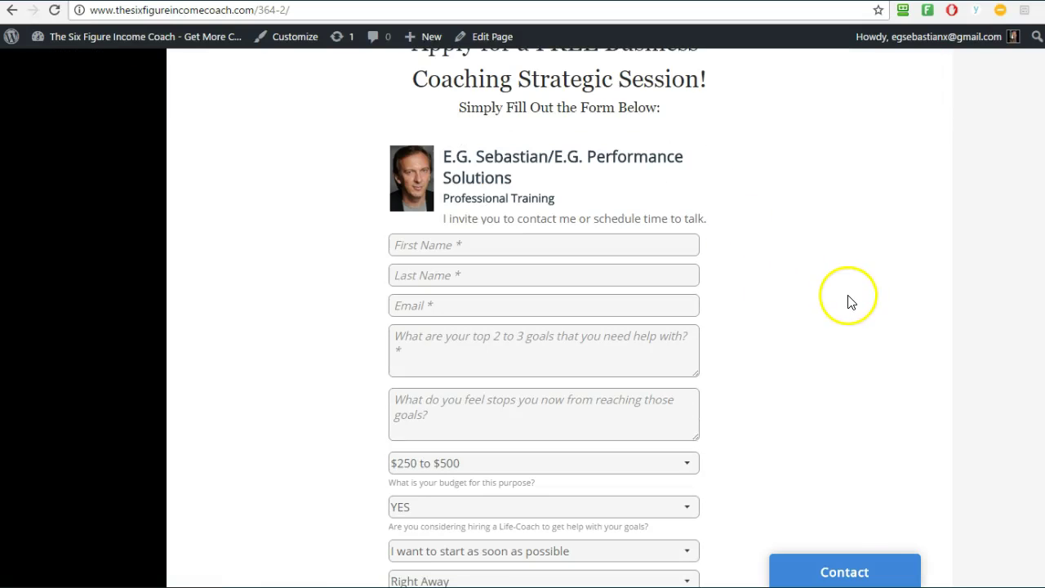
pyautogui.scroll(-1, 824, 262)
pyautogui.scroll(-2, 824, 259)
pyautogui.scroll(3, 822, 253)
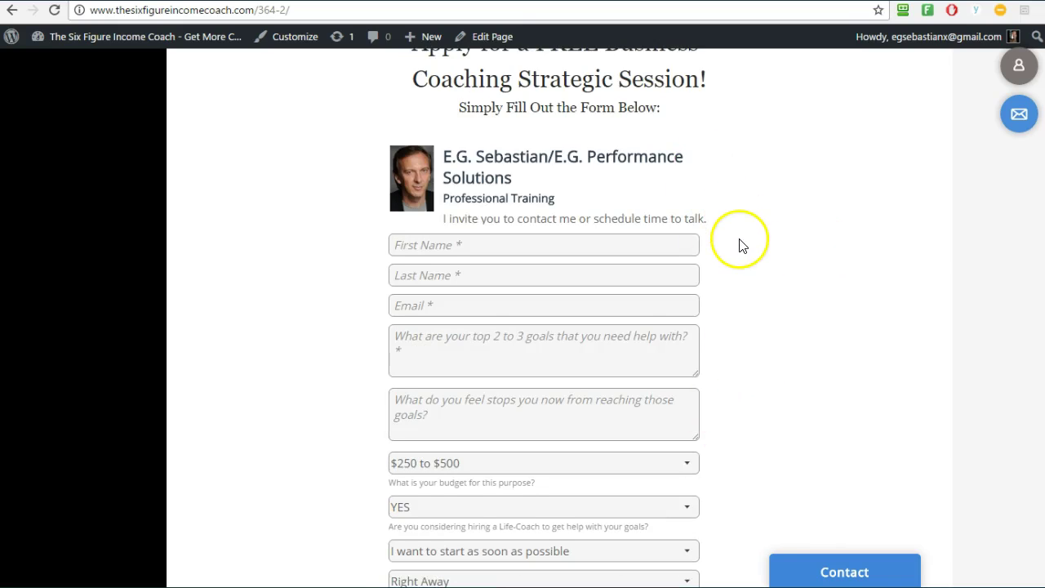
pyautogui.scroll(-4, 742, 253)
pyautogui.scroll(6, 742, 254)
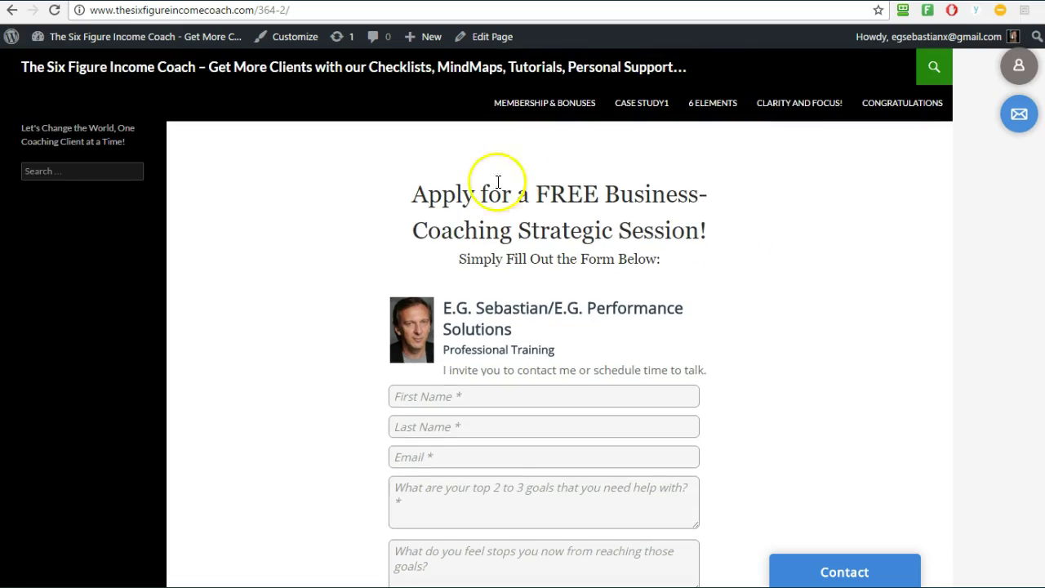
# Reopen the page for editing, delete the heading's HTML markup in the source text, undo the deletion and return to visual editing.
pyautogui.click(492, 37)
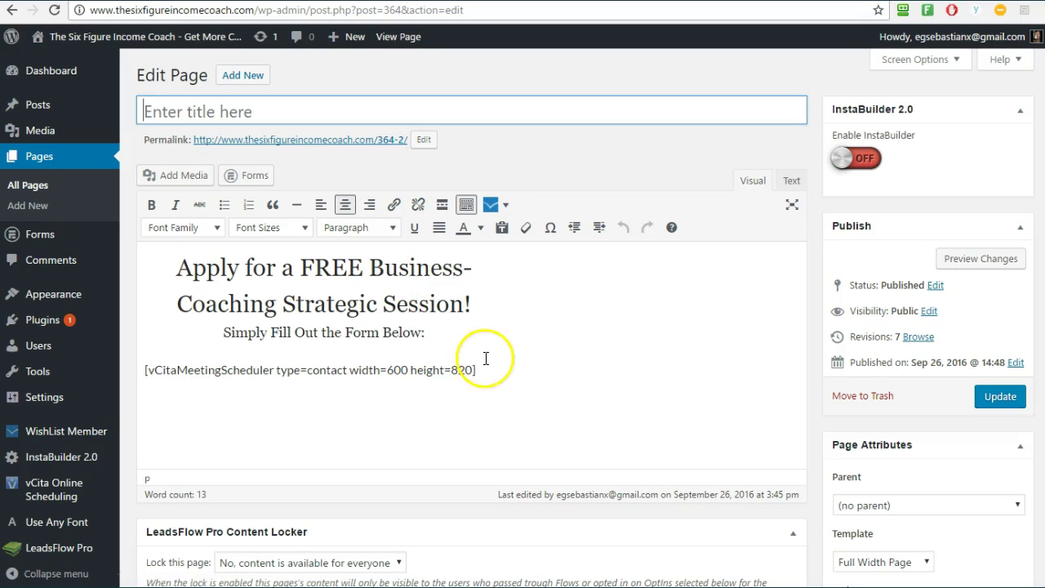
pyautogui.moveTo(486, 362); pyautogui.dragTo(133, 373)
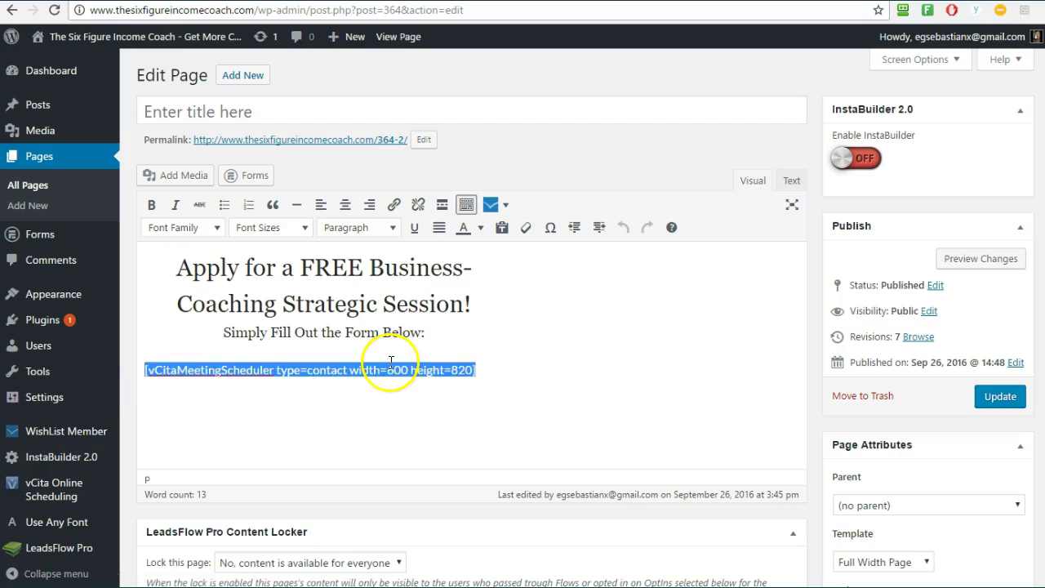
pyautogui.click(791, 183)
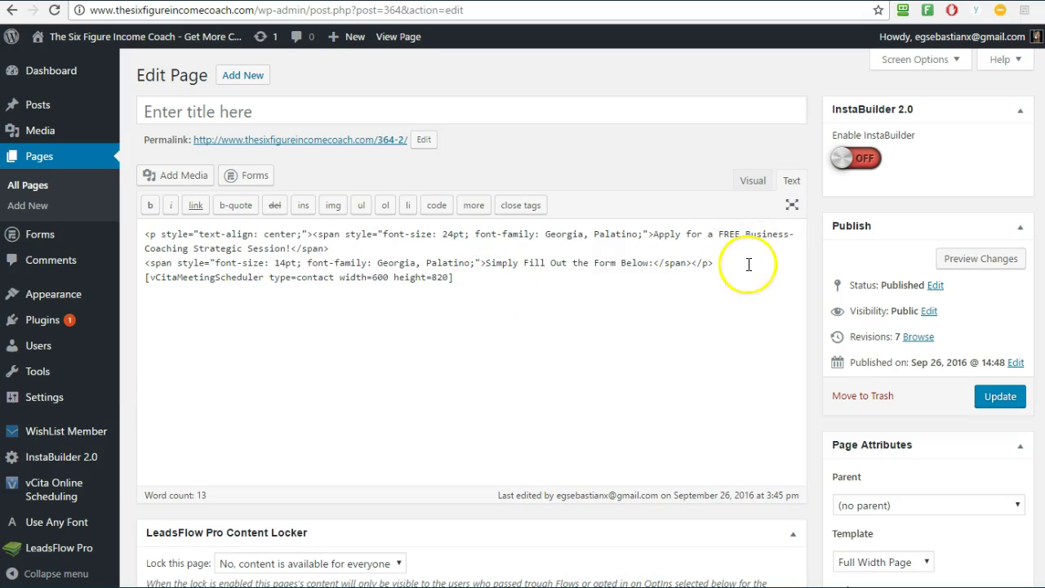
pyautogui.moveTo(714, 263); pyautogui.dragTo(135, 229)
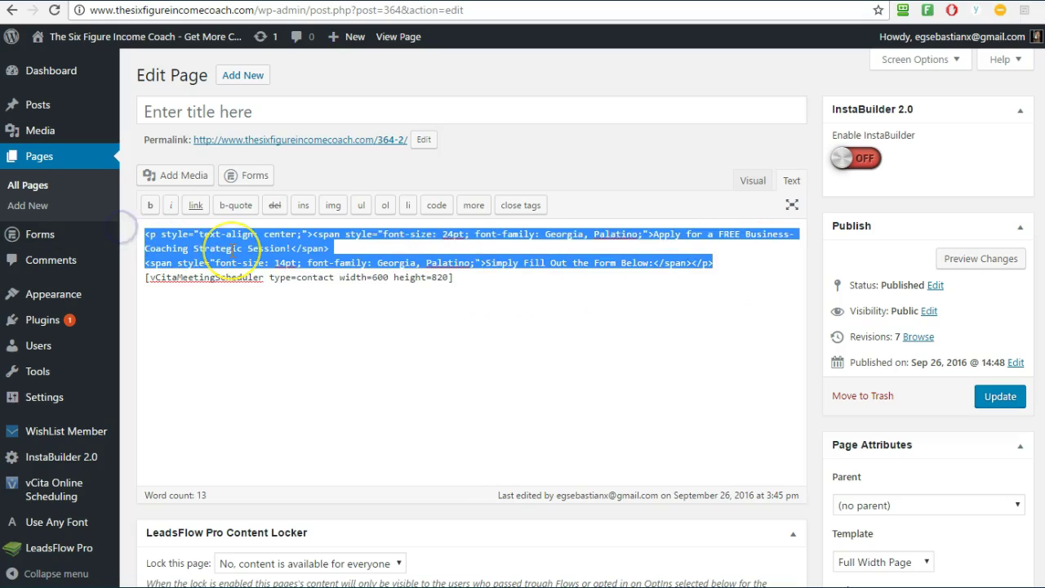
pyautogui.press('BackSpace')
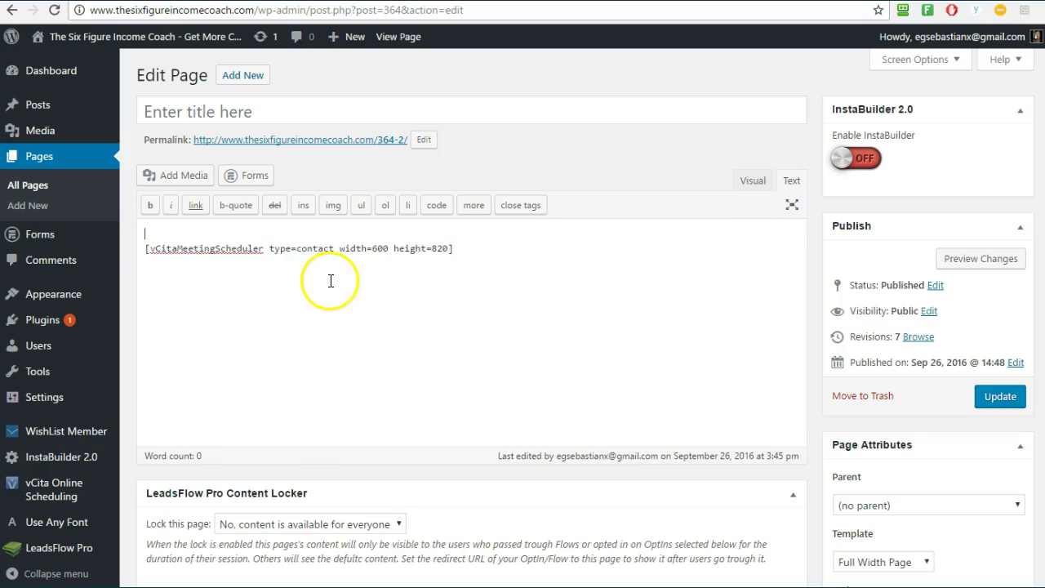
pyautogui.hotkey('ctrl', 'z')
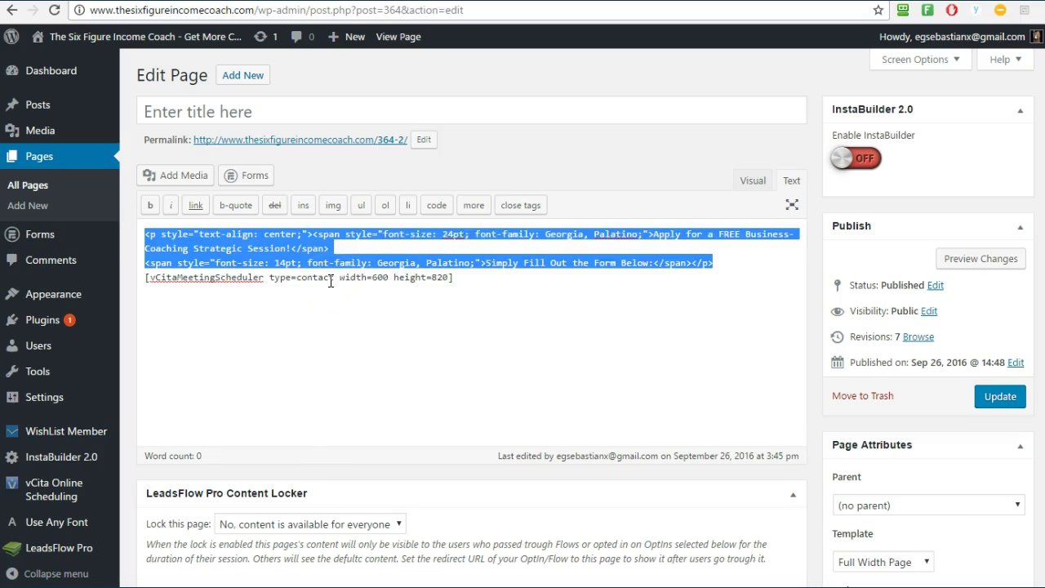
pyautogui.click(760, 180)
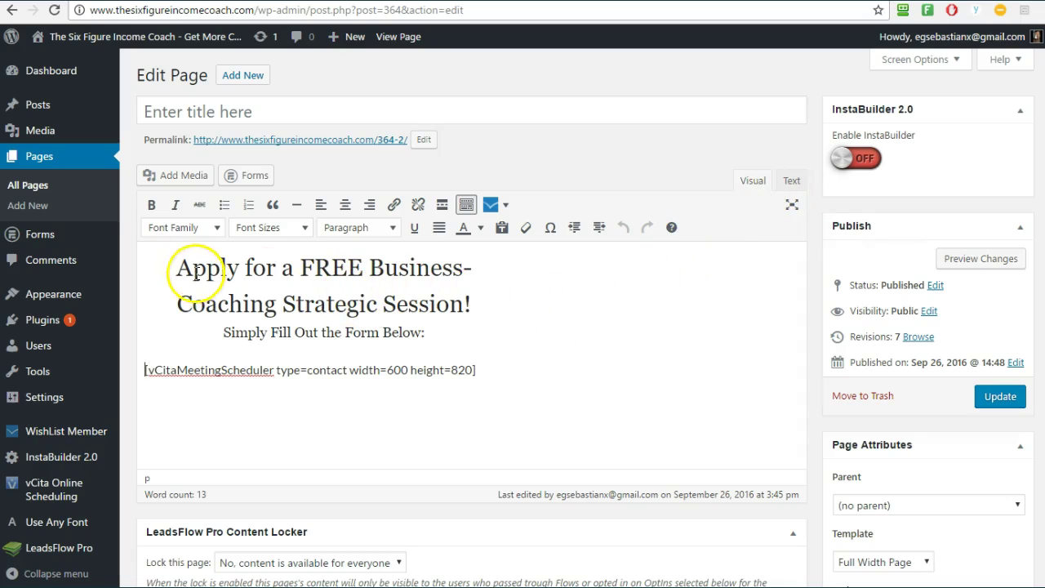
# Highlight the heading and instruction text above the shortcode and look at the available font families.
pyautogui.moveTo(194, 270); pyautogui.dragTo(440, 332)
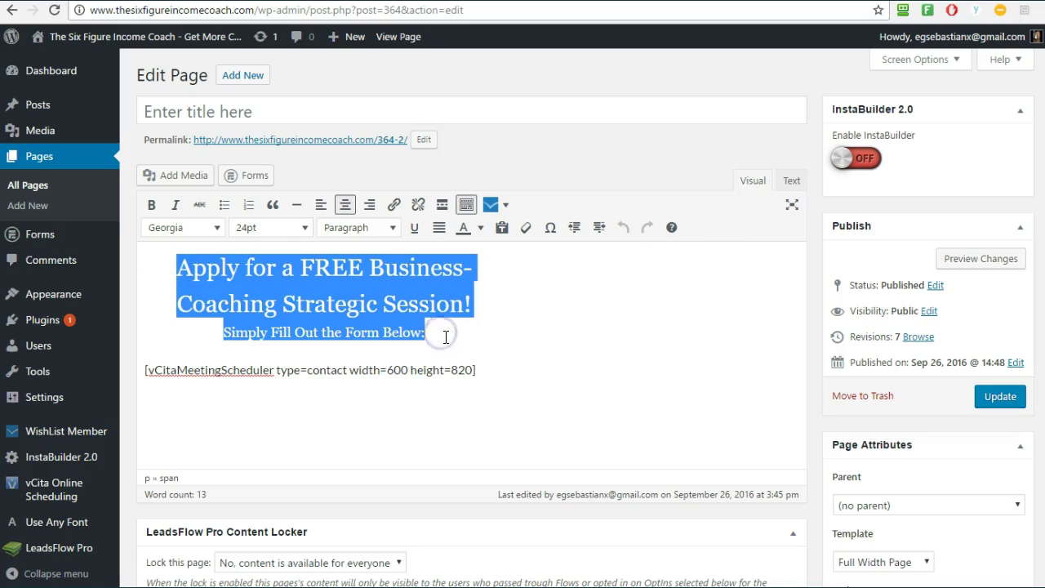
pyautogui.click(445, 337)
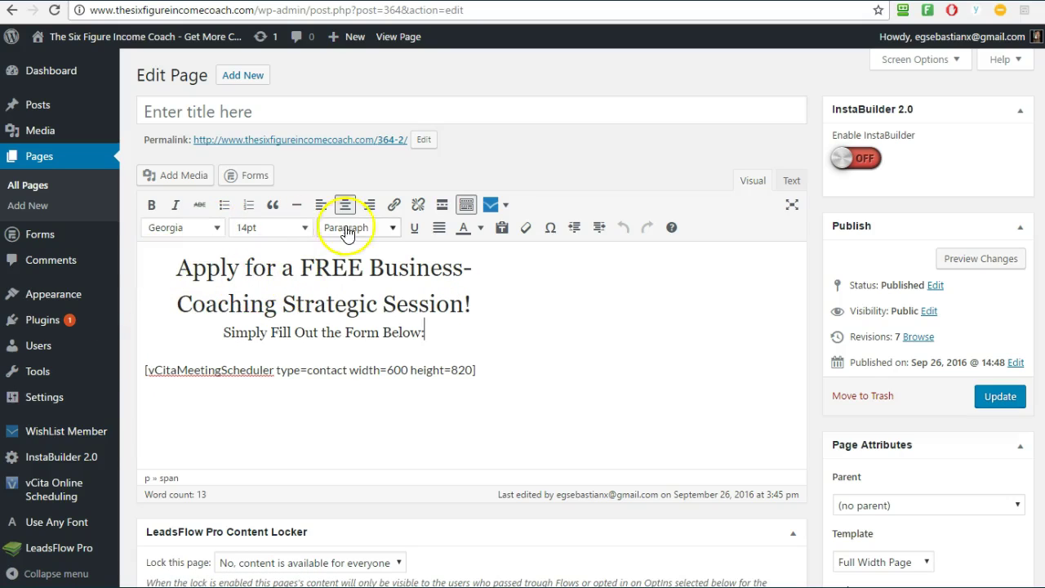
pyautogui.click(215, 233)
pyautogui.click(215, 233)
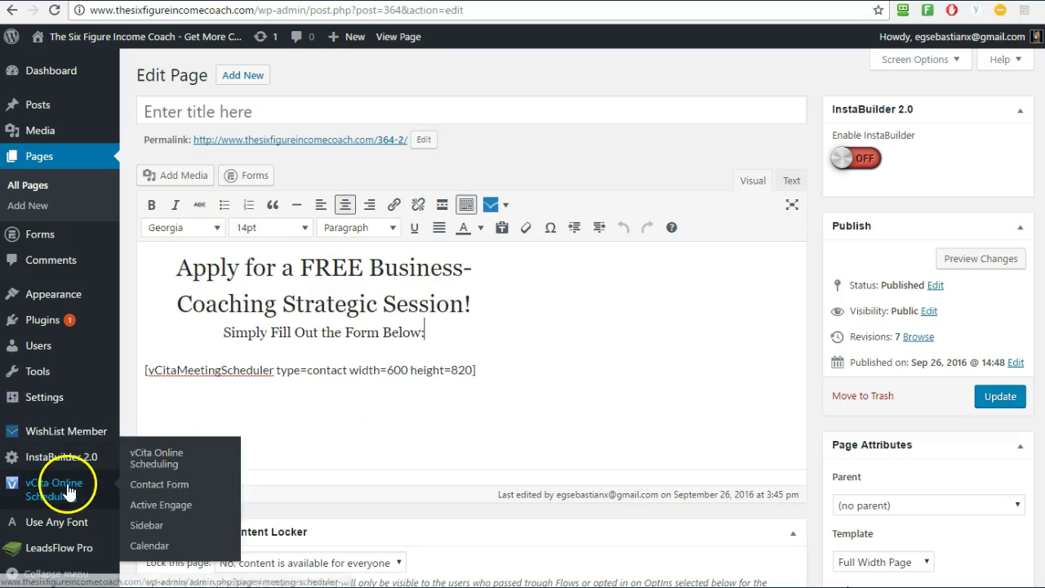
# Open the page for adding new plugins and search the plugin directory for "any font".
pyautogui.moveTo(49, 325)
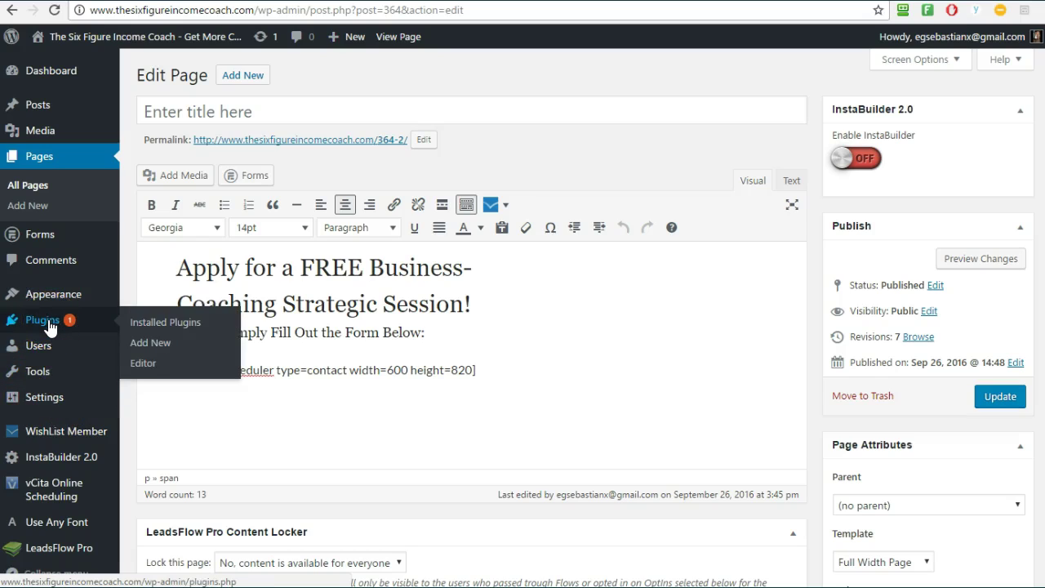
pyautogui.click(158, 345)
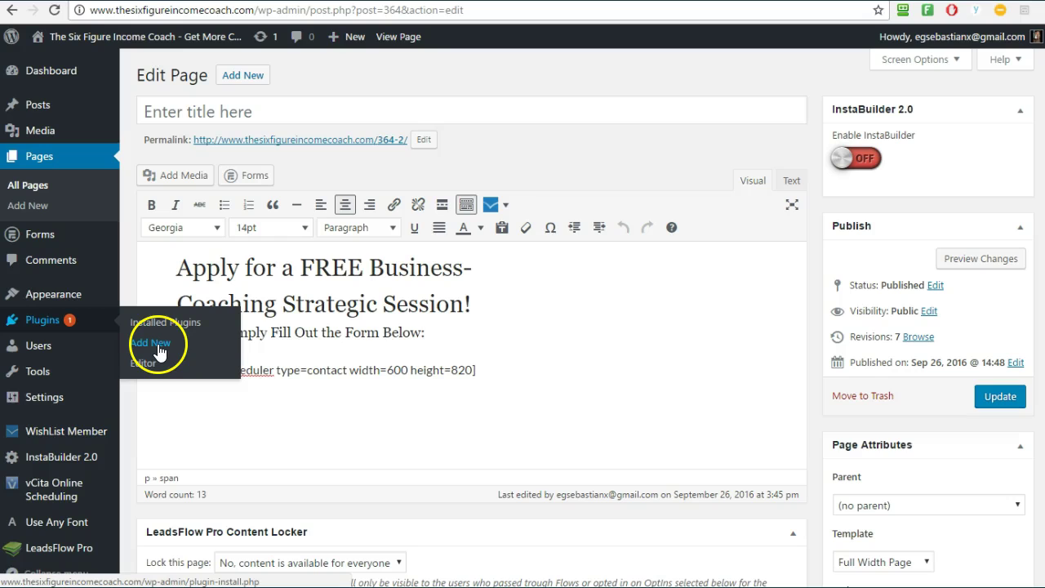
pyautogui.click(303, 316)
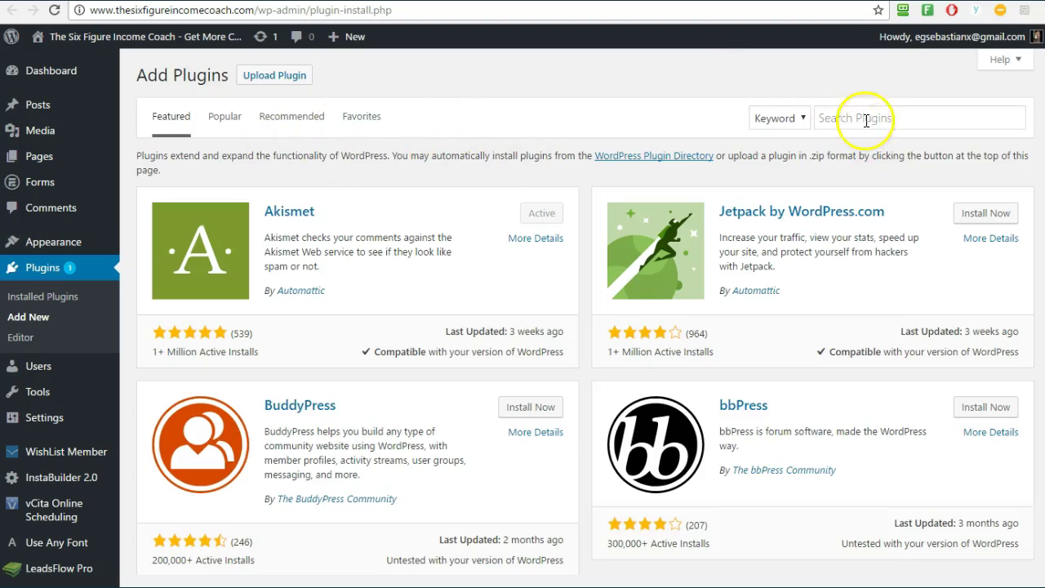
pyautogui.click(866, 120)
pyautogui.write('any forn')
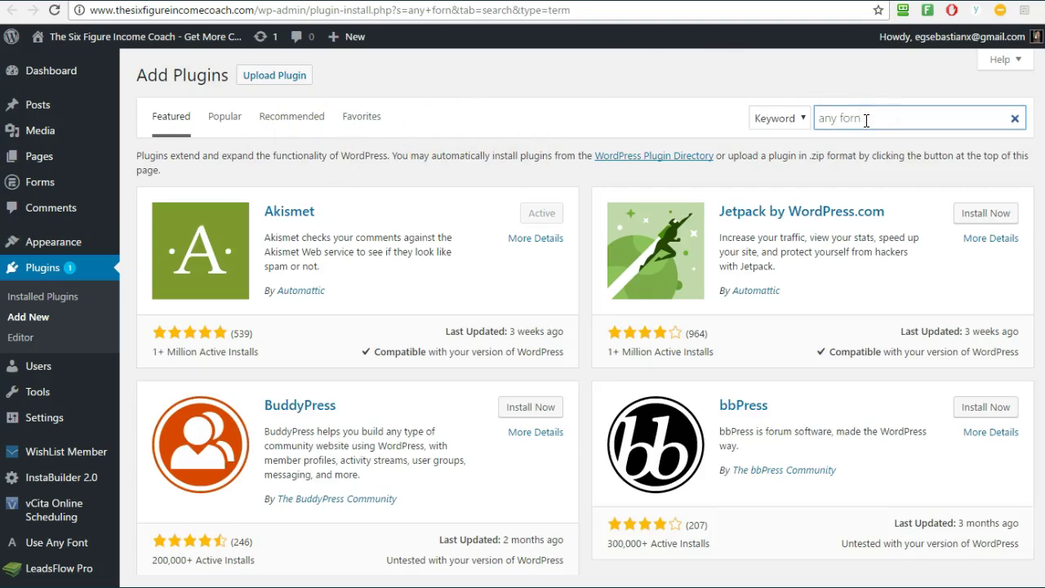
pyautogui.press('BackSpace')
pyautogui.press('BackSpace')
pyautogui.write('n')
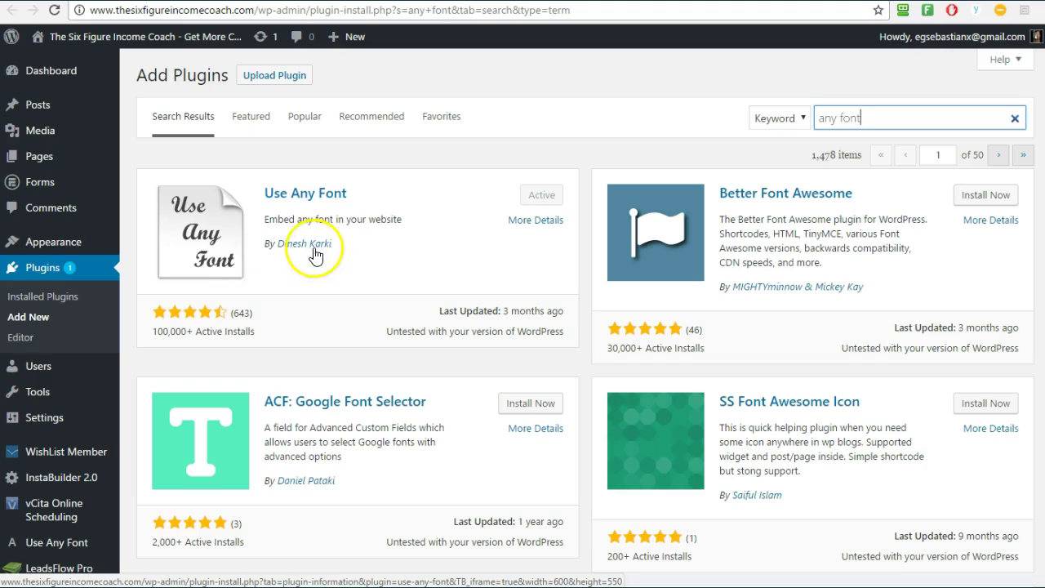
pyautogui.click(862, 118)
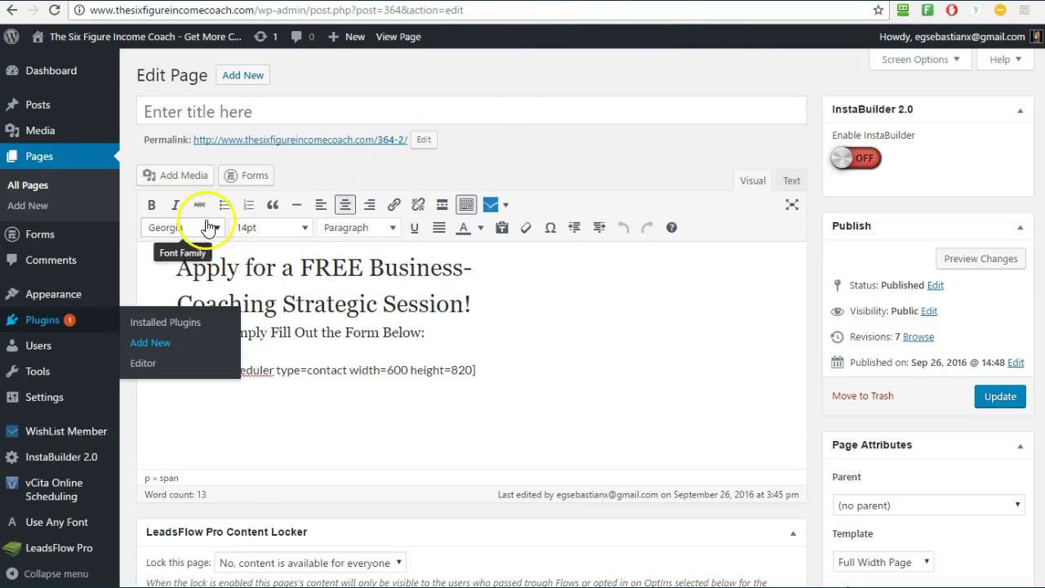
# Return to the page editor and look through the font families and font sizes offered for the heading text.
pyautogui.click(216, 228)
pyautogui.scroll(-4, 214, 360)
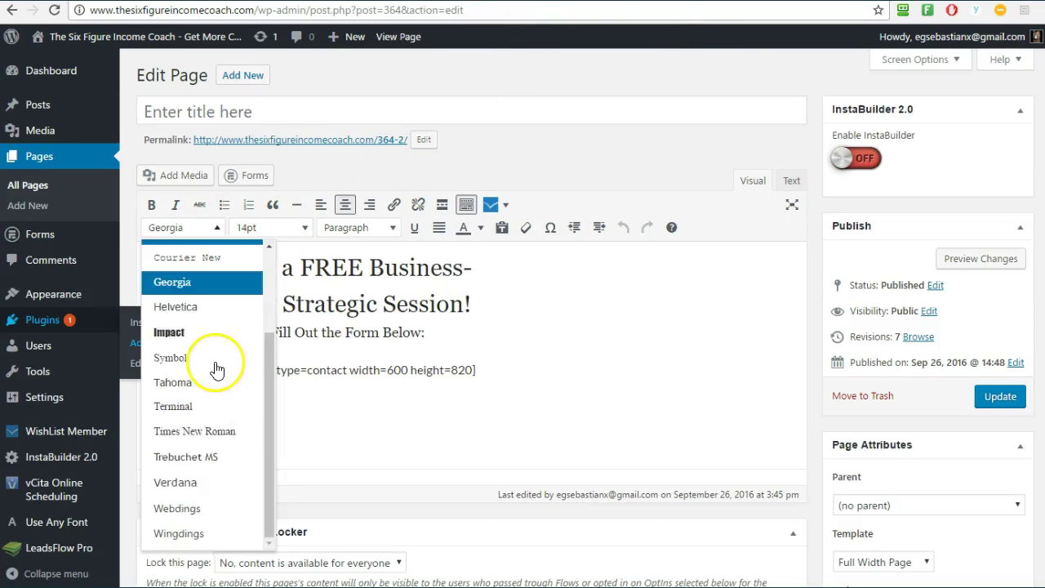
pyautogui.scroll(4, 244, 343)
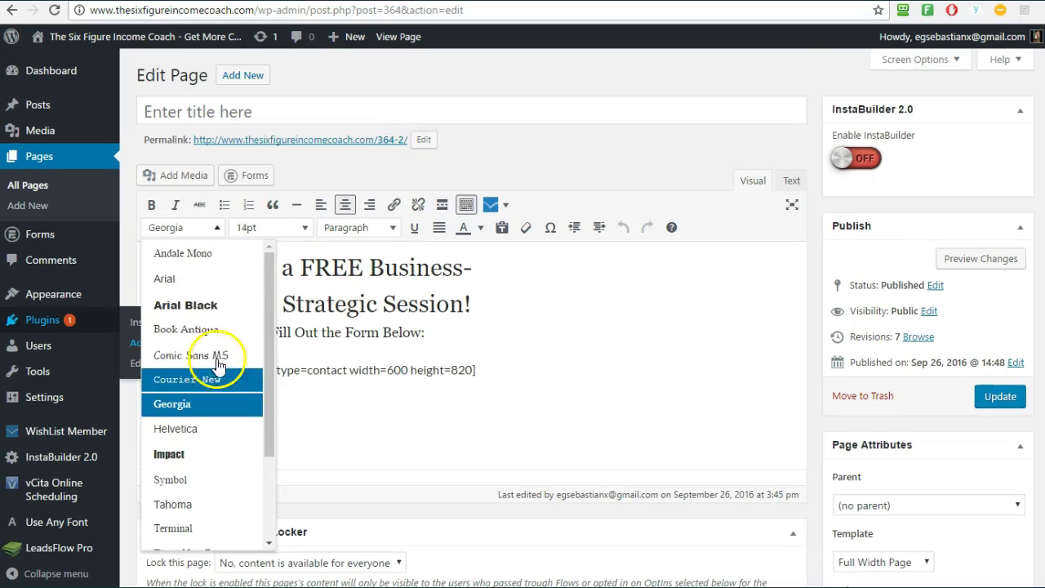
pyautogui.click(301, 231)
pyautogui.click(303, 230)
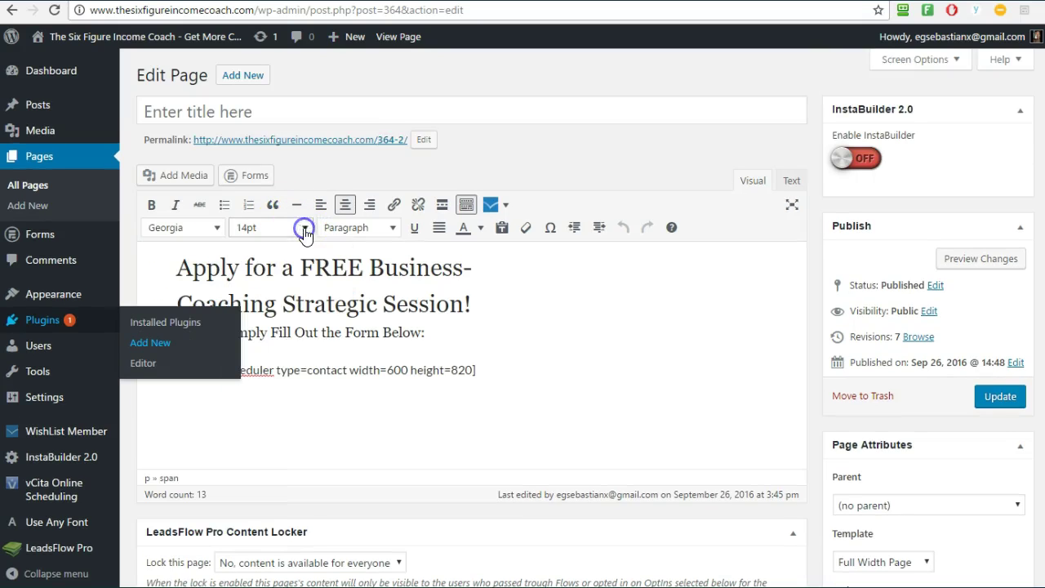
pyautogui.click(577, 301)
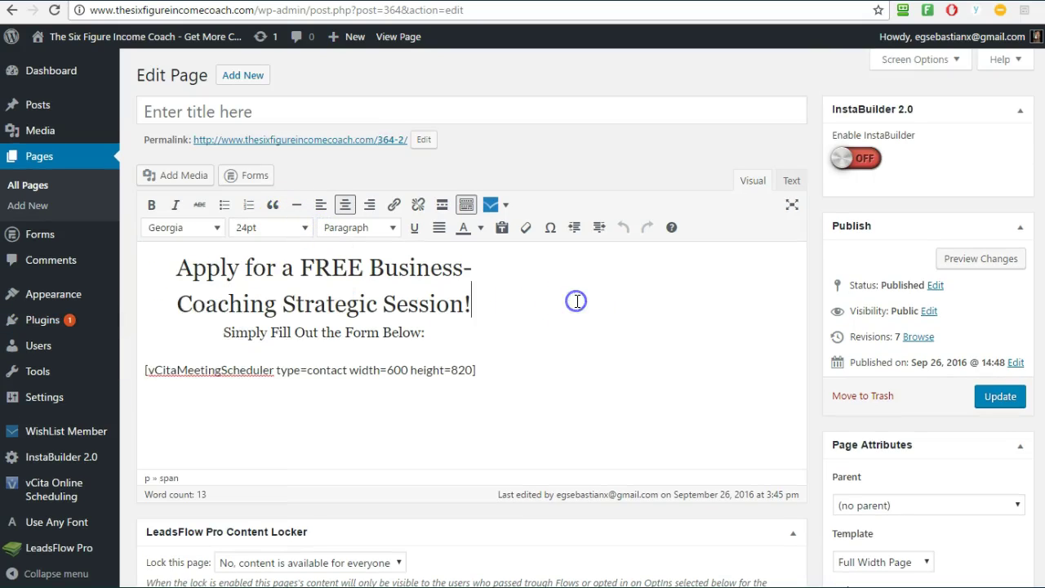
pyautogui.click(442, 333)
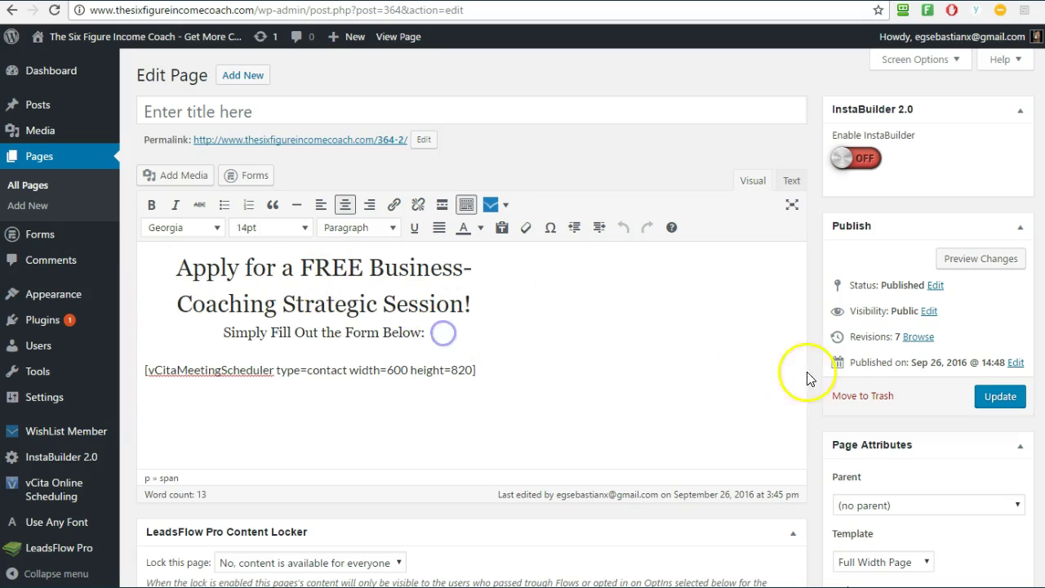
# Update the page and view it live at the complimentary address, reviewing the heading and the embedded contact form.
pyautogui.click(1001, 398)
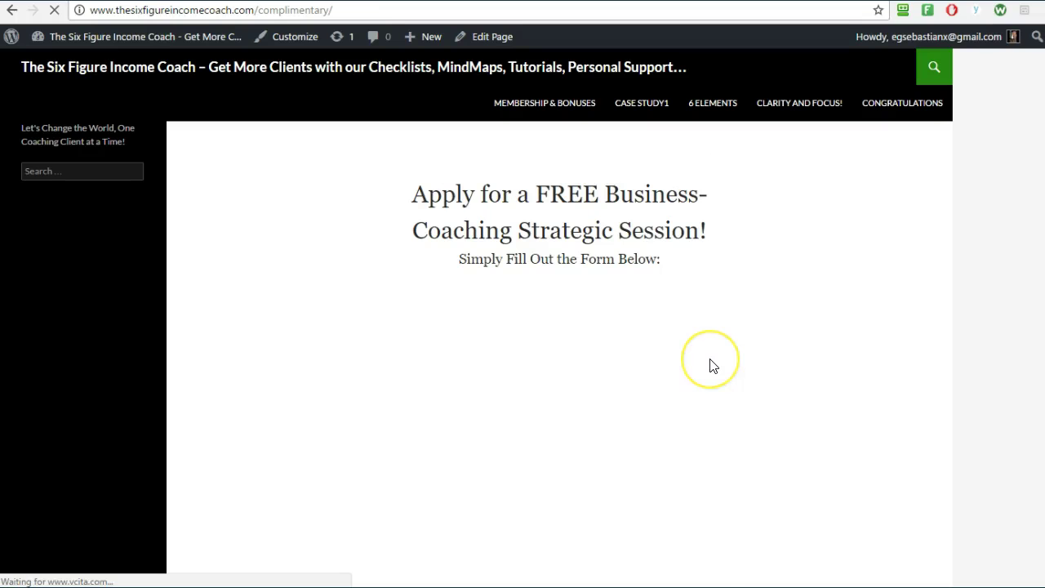
pyautogui.scroll(-1, 871, 320)
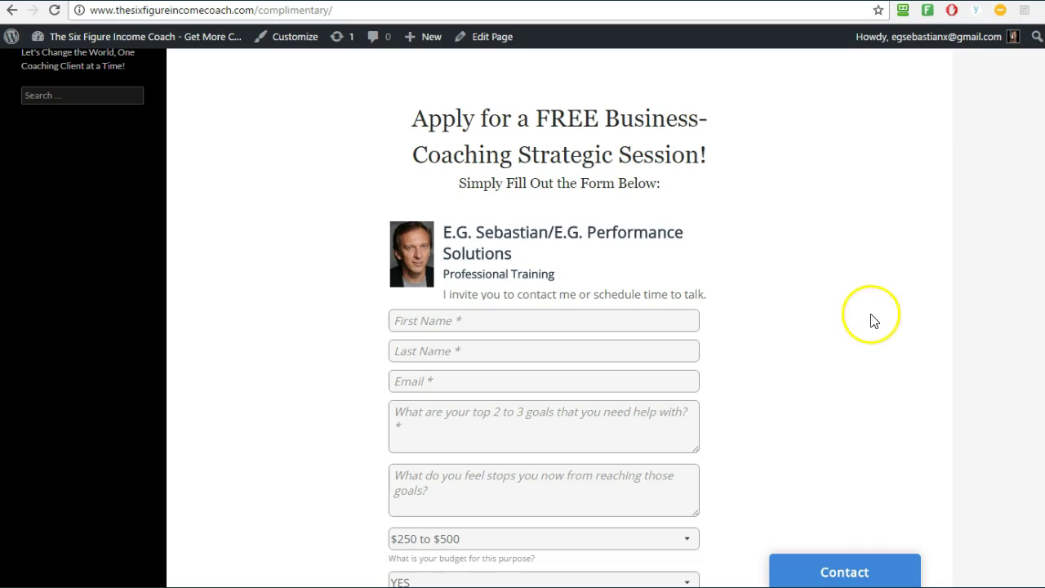
pyautogui.scroll(-2, 882, 298)
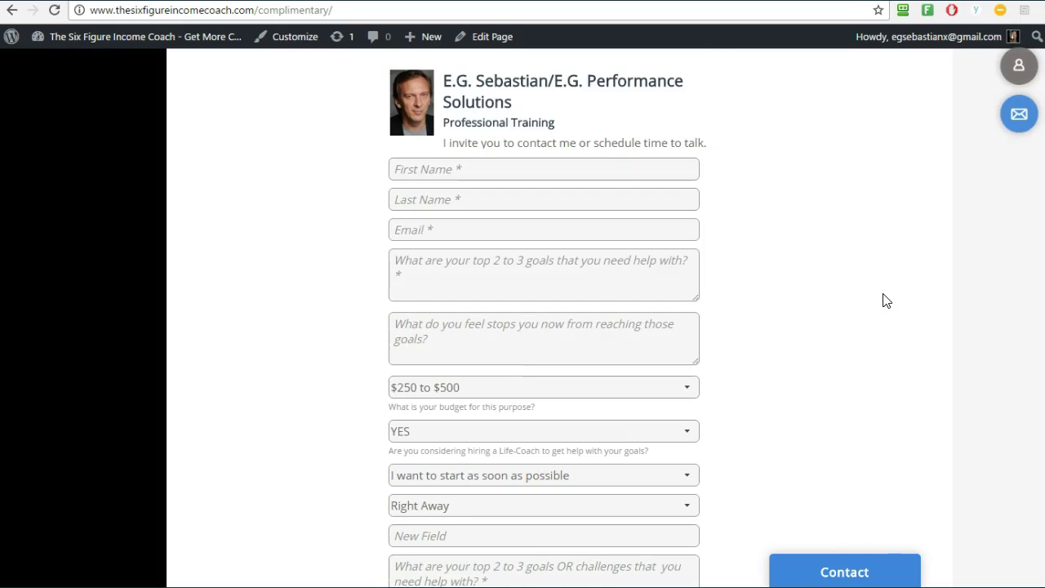
pyautogui.click(808, 321)
pyautogui.scroll(3, 807, 312)
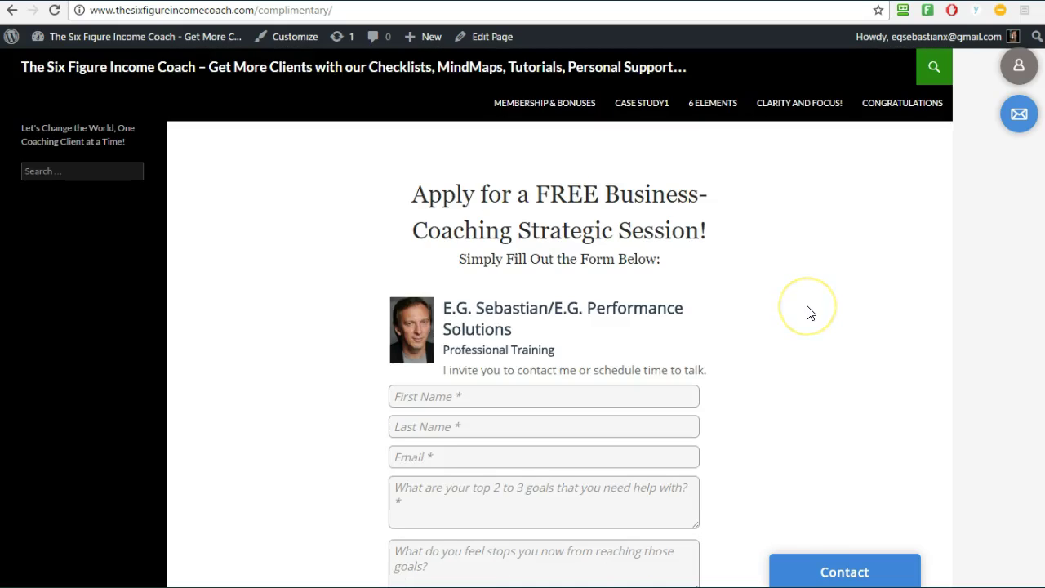
pyautogui.click(801, 234)
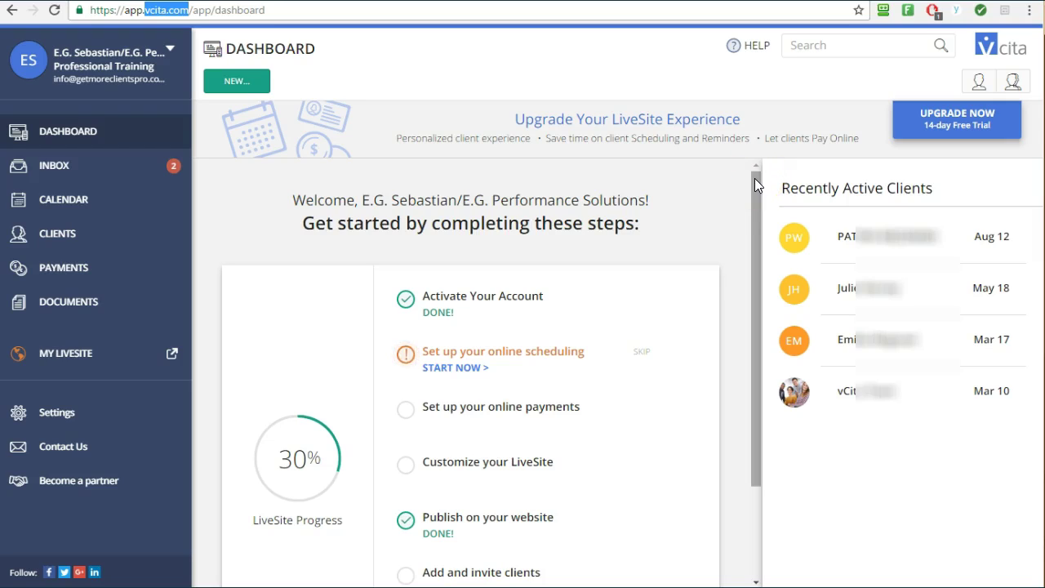
# Switch to the vCita dashboard, open the client list and view the first client's record.
pyautogui.click(647, 61)
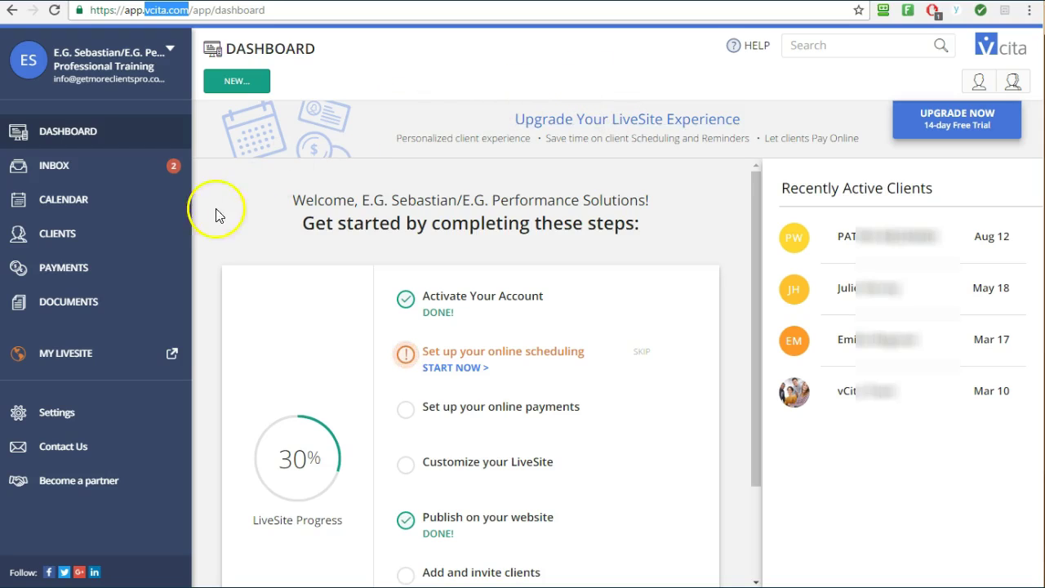
pyautogui.click(53, 237)
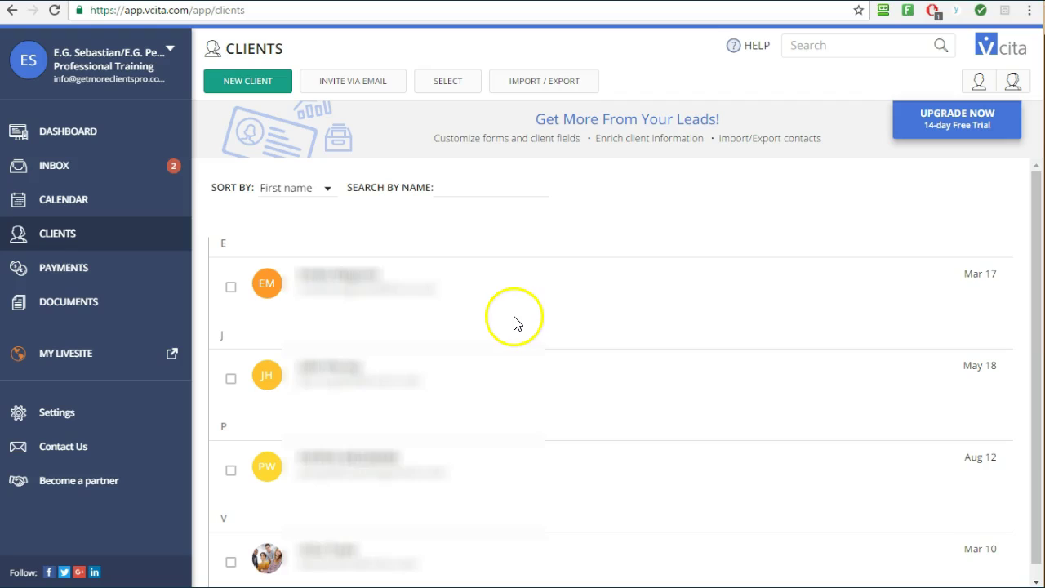
pyautogui.click(350, 276)
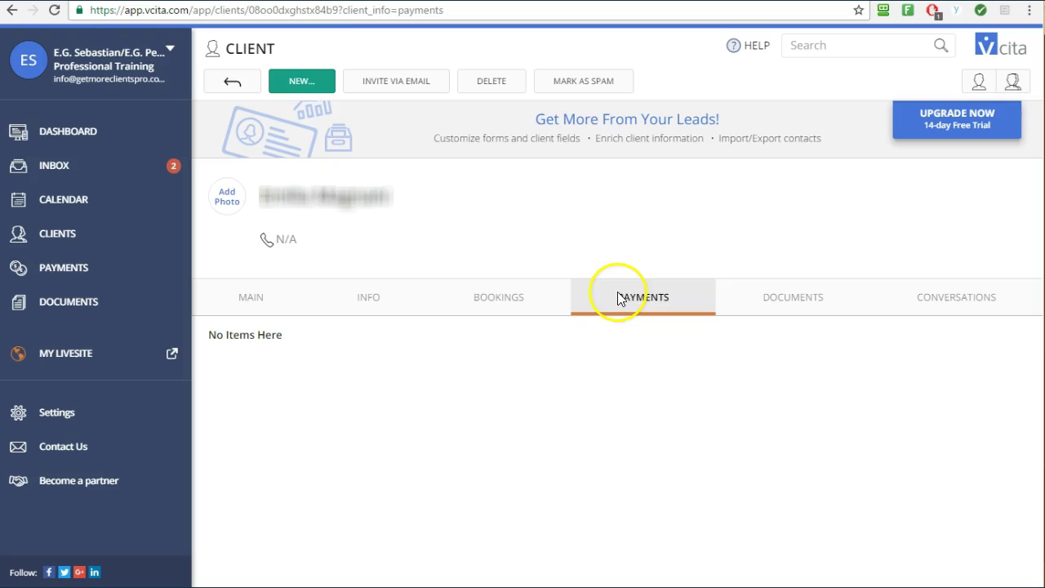
# Show the client's main details and place the cursor in the tags and note fields.
pyautogui.click(255, 304)
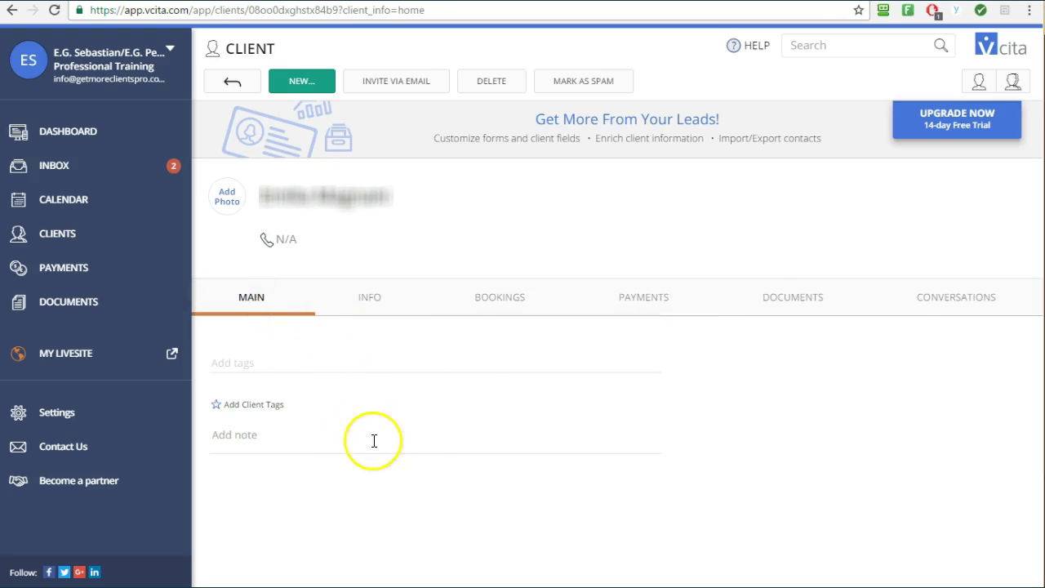
pyautogui.click(233, 351)
pyautogui.click(234, 351)
pyautogui.click(229, 435)
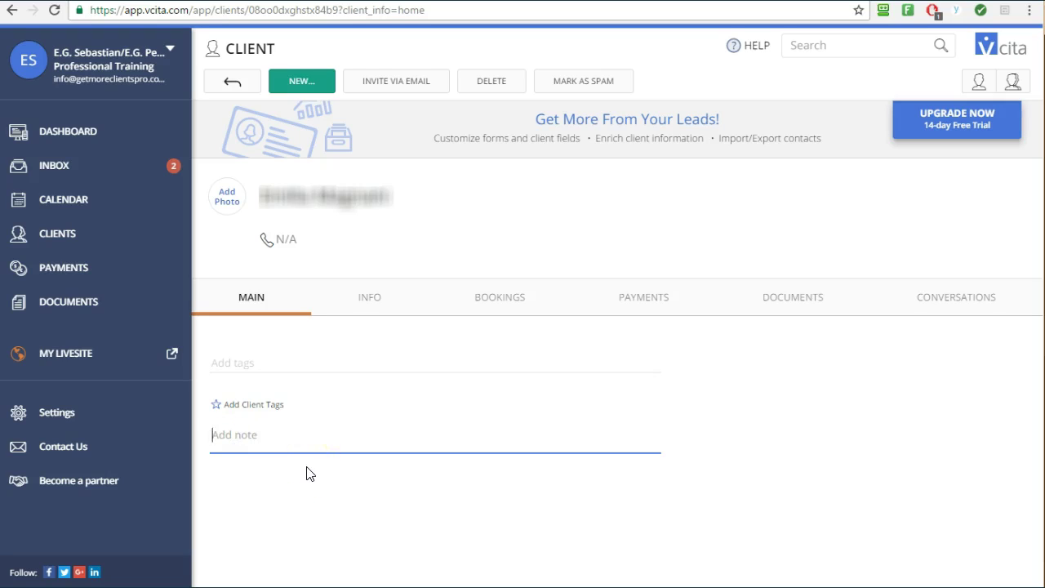
# Draft a placeholder note "alskfj alsdkfj alkdfj" on the client's record and discard it without adding it.
pyautogui.write('alskfj alsdkfj')
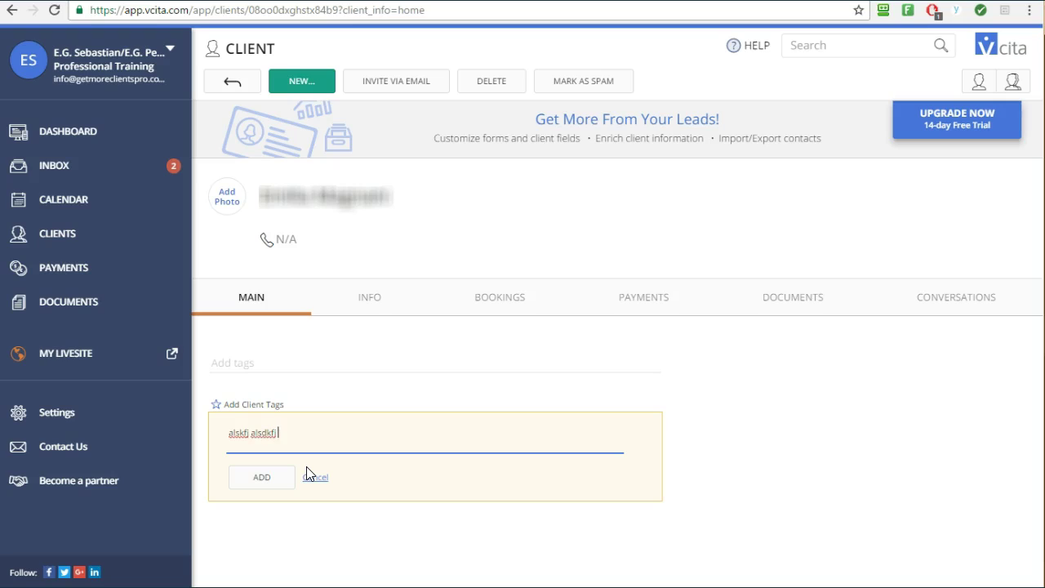
pyautogui.write(' alkdfj')
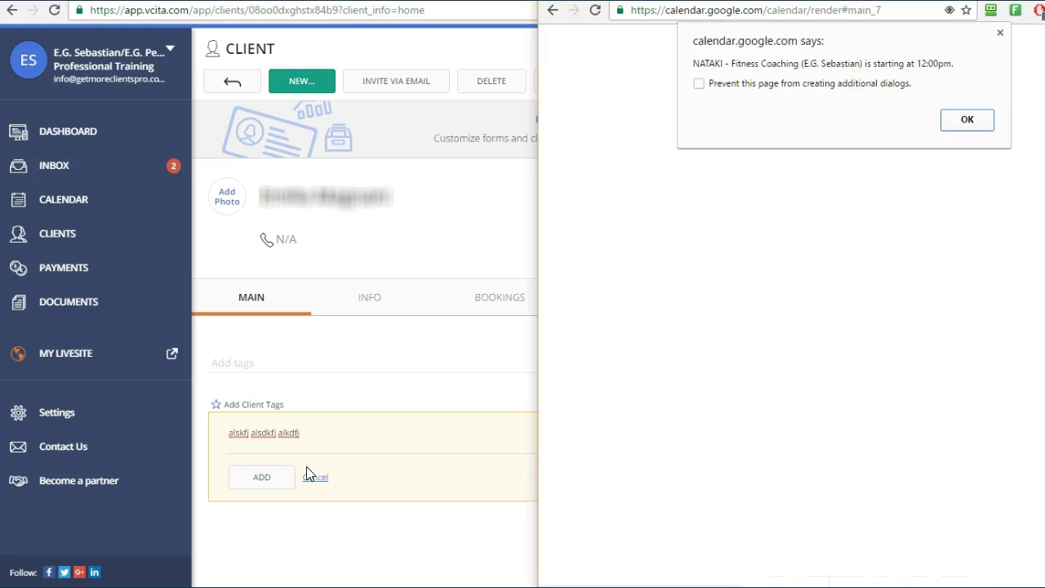
pyautogui.click(412, 435)
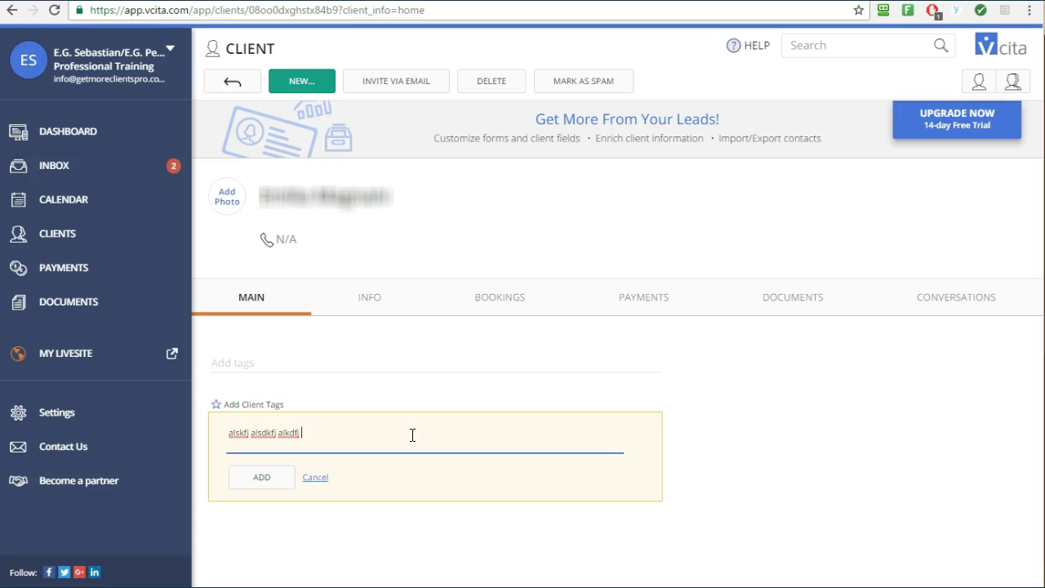
pyautogui.write('a')
pyautogui.click(315, 478)
pyautogui.moveTo(294, 420)
pyautogui.click(893, 426)
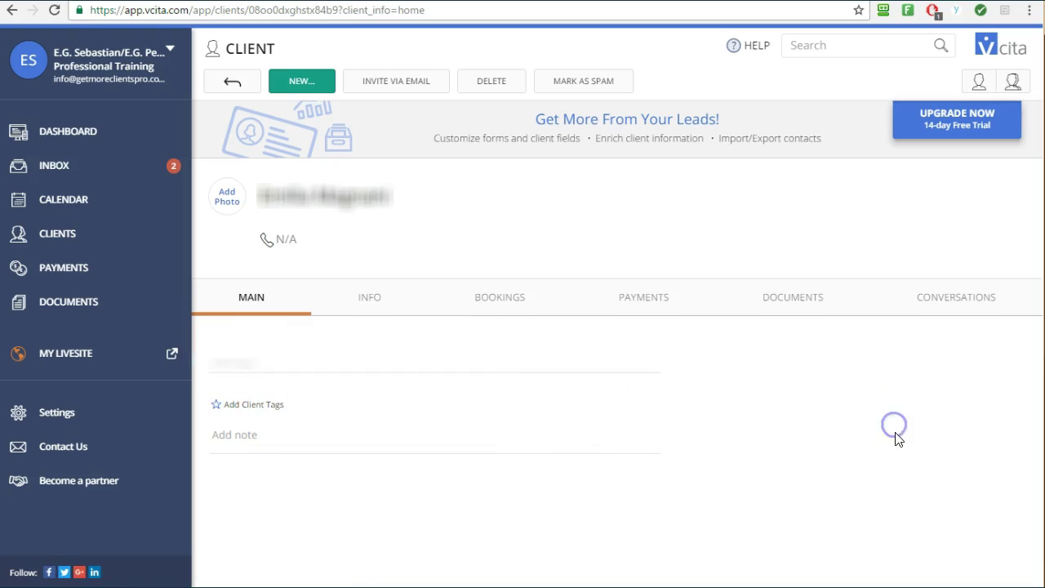
# Show the client's contact information, place the cursor in the phone field and look through the remaining fields.
pyautogui.click(374, 302)
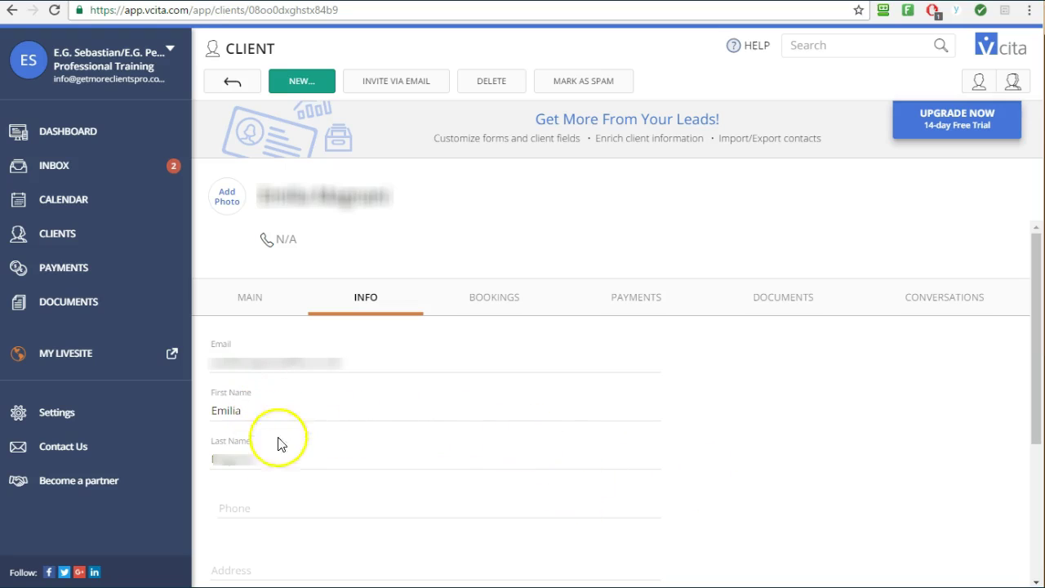
pyautogui.click(237, 512)
pyautogui.scroll(-2, 784, 478)
pyautogui.scroll(2, 784, 453)
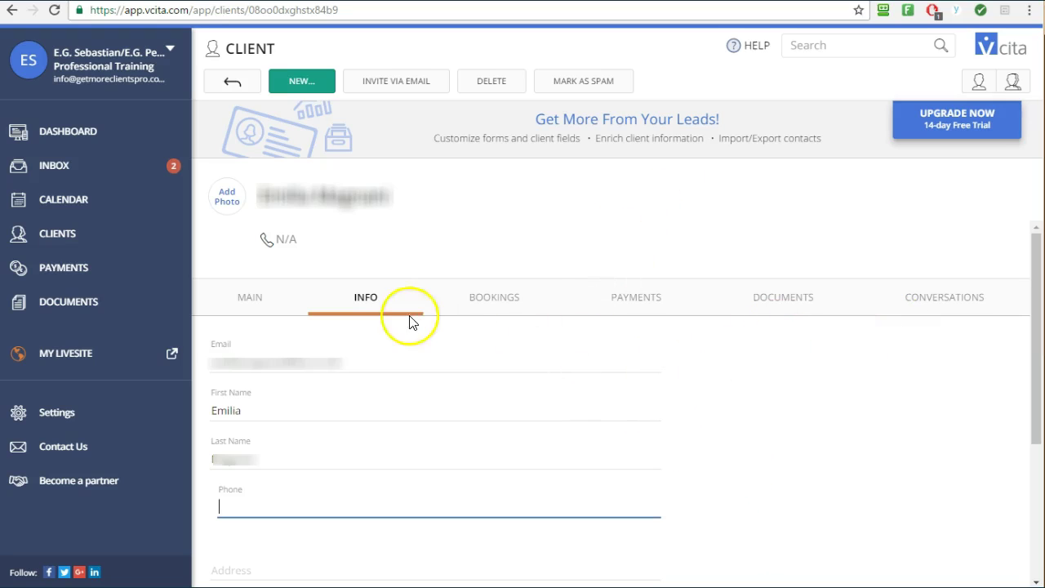
# Review the client's bookings, shared documents and conversations in turn.
pyautogui.click(479, 304)
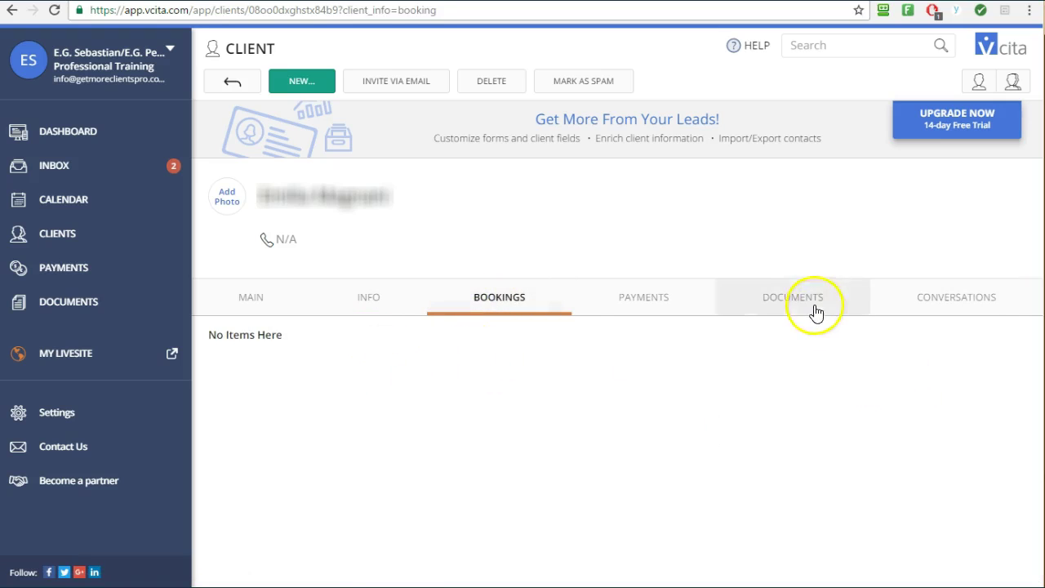
pyautogui.click(742, 304)
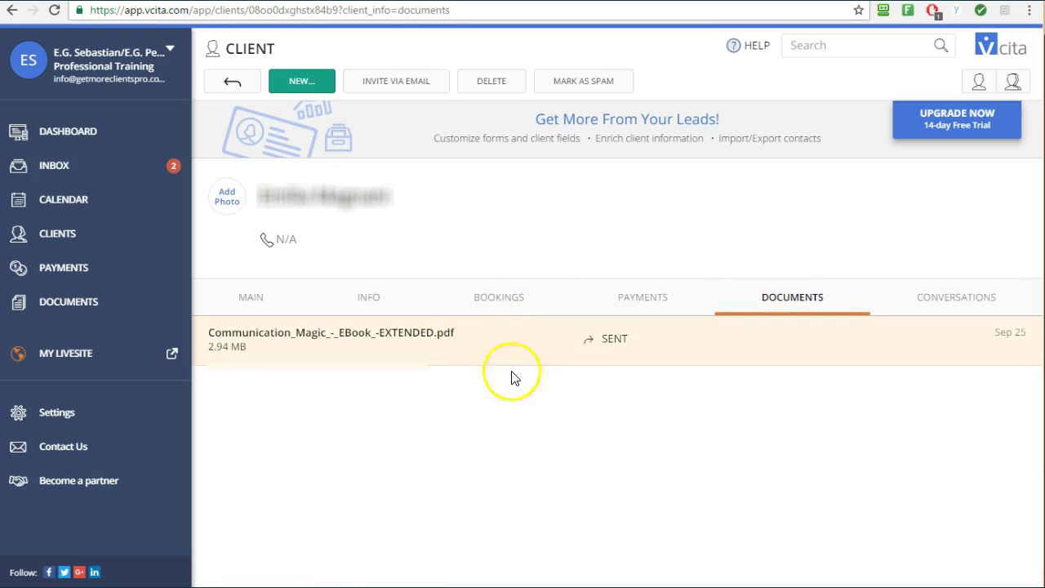
pyautogui.click(946, 300)
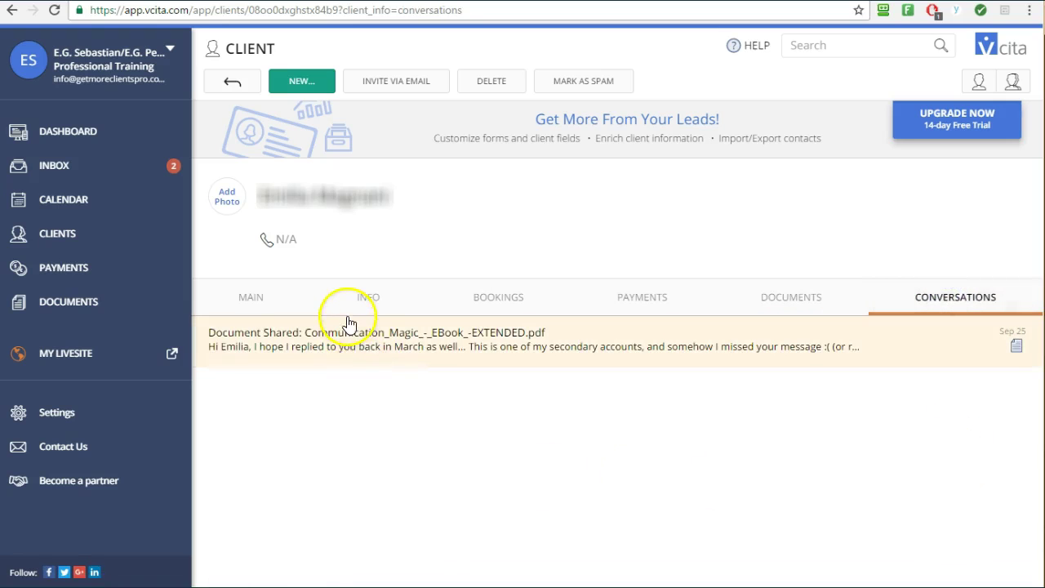
# Open the conversation about the shared Communication_Magic_-_EBook_-EXTENDED.pdf, read through its messages and return to the client's conversation list.
pyautogui.click(347, 360)
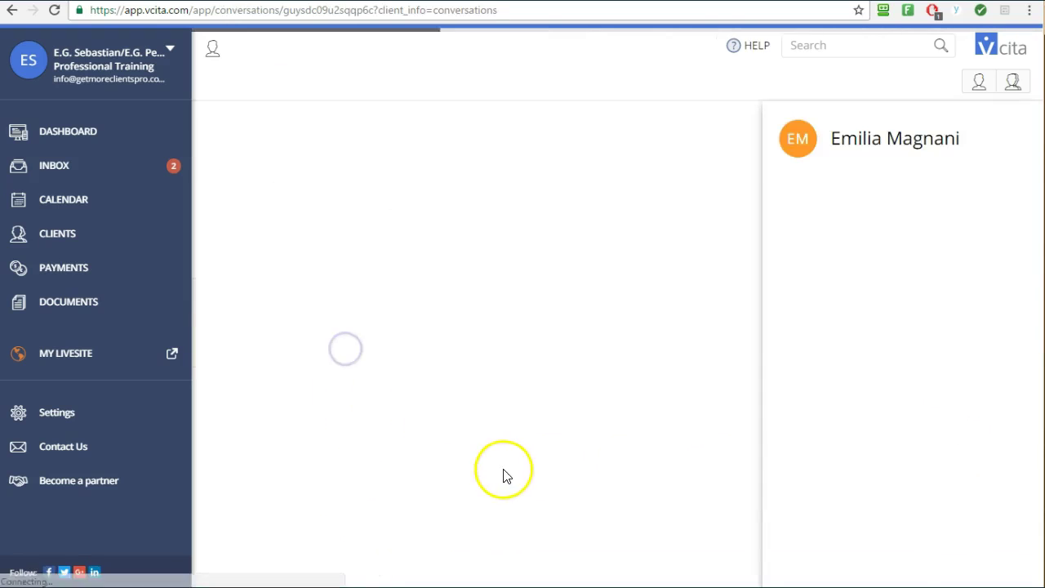
pyautogui.scroll(10, 665, 434)
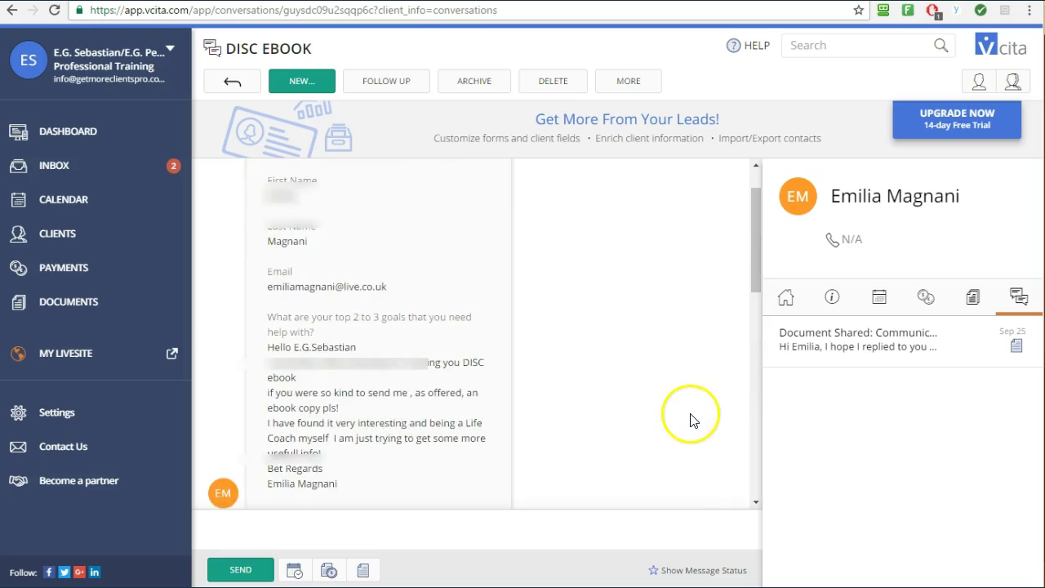
pyautogui.scroll(-4, 691, 418)
pyautogui.scroll(-5, 691, 418)
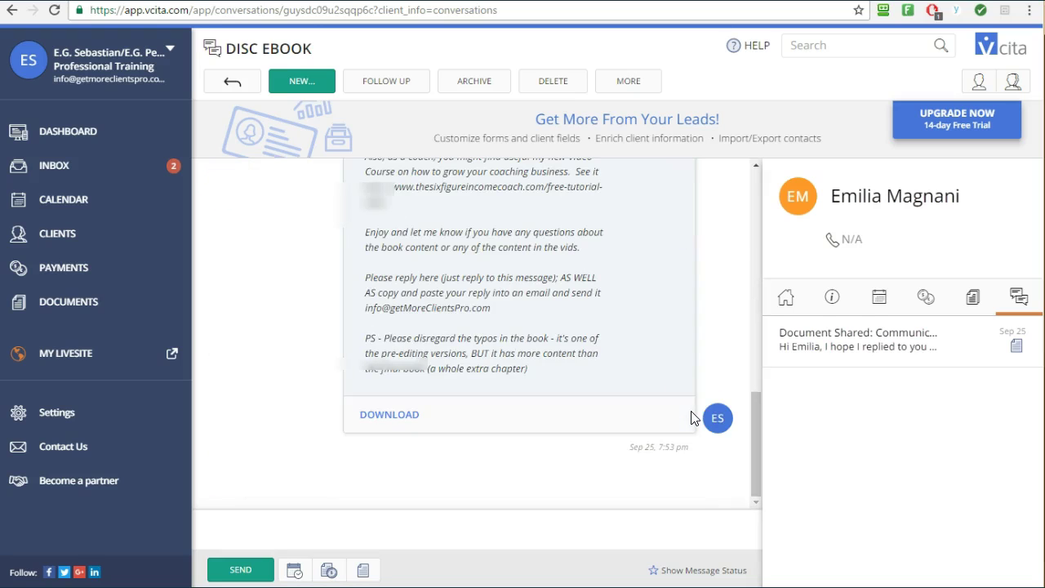
pyautogui.click(693, 419)
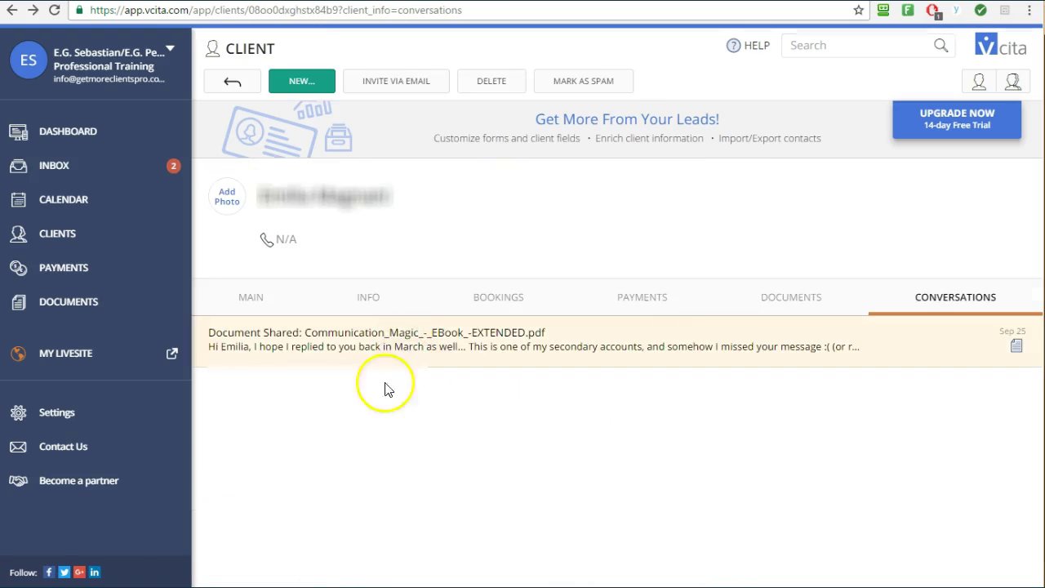